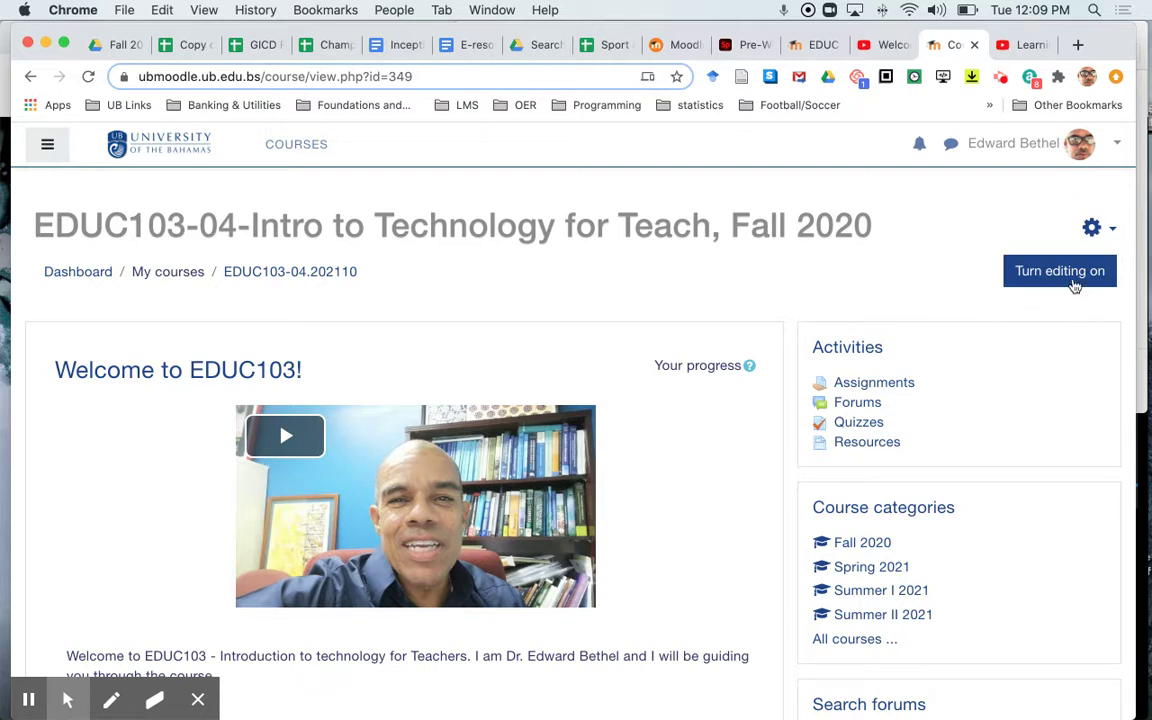
Step: Turn editing on for the EDUC103-04 course and look over the items in its welcome section
{"action": "left_click", "coordinate": [1071, 285]}
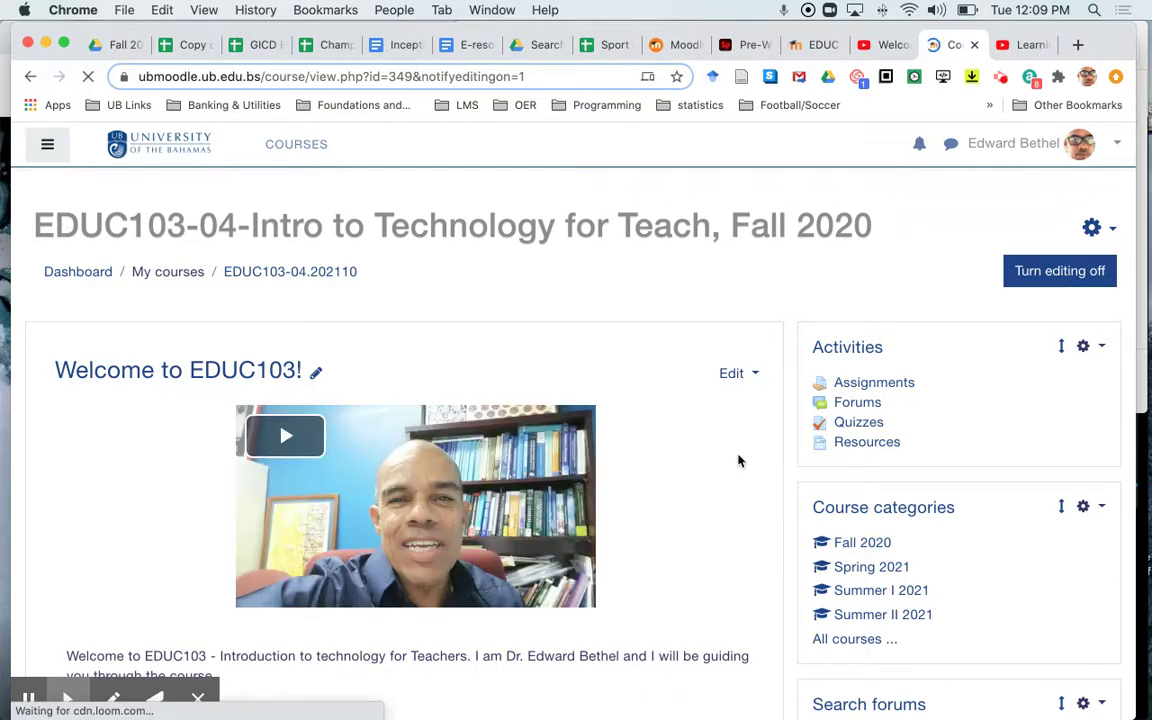
{"action": "scroll", "coordinate": [738, 460], "scroll_direction": "down", "scroll_amount": 5}
{"action": "scroll", "coordinate": [738, 460], "scroll_direction": "down", "scroll_amount": 3}
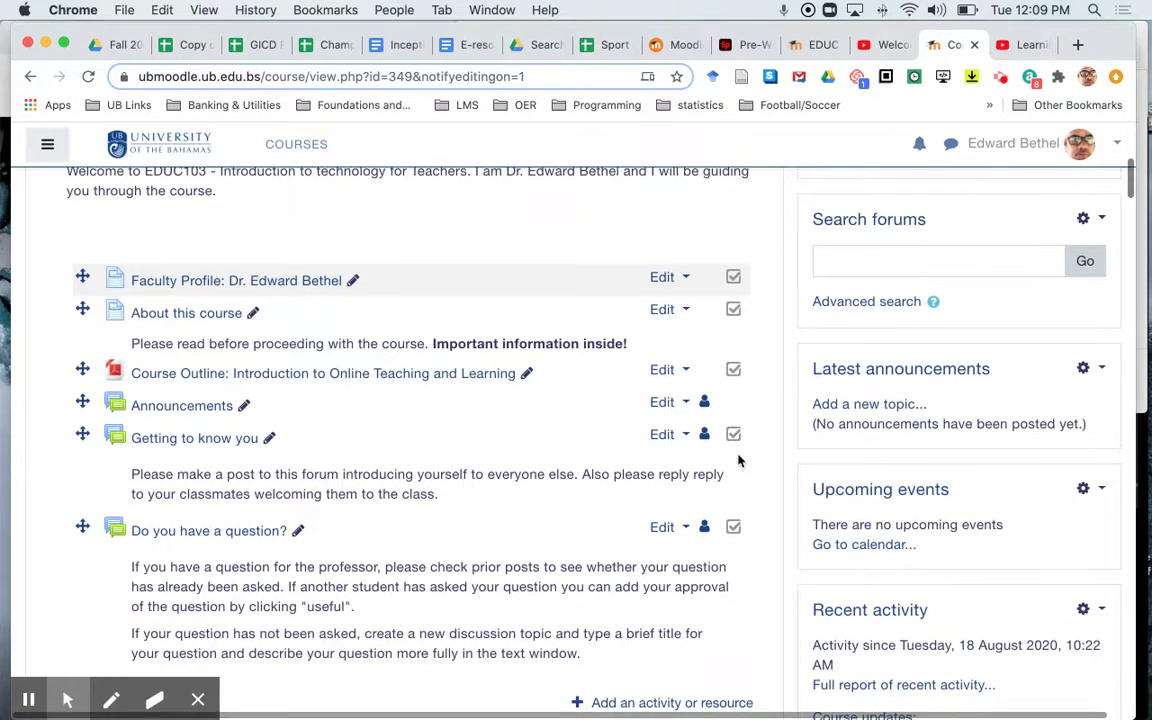
{"action": "scroll", "coordinate": [738, 460], "scroll_direction": "down", "scroll_amount": 5}
{"action": "scroll", "coordinate": [738, 460], "scroll_direction": "up", "scroll_amount": 3}
{"action": "scroll", "coordinate": [738, 460], "scroll_direction": "up", "scroll_amount": 2}
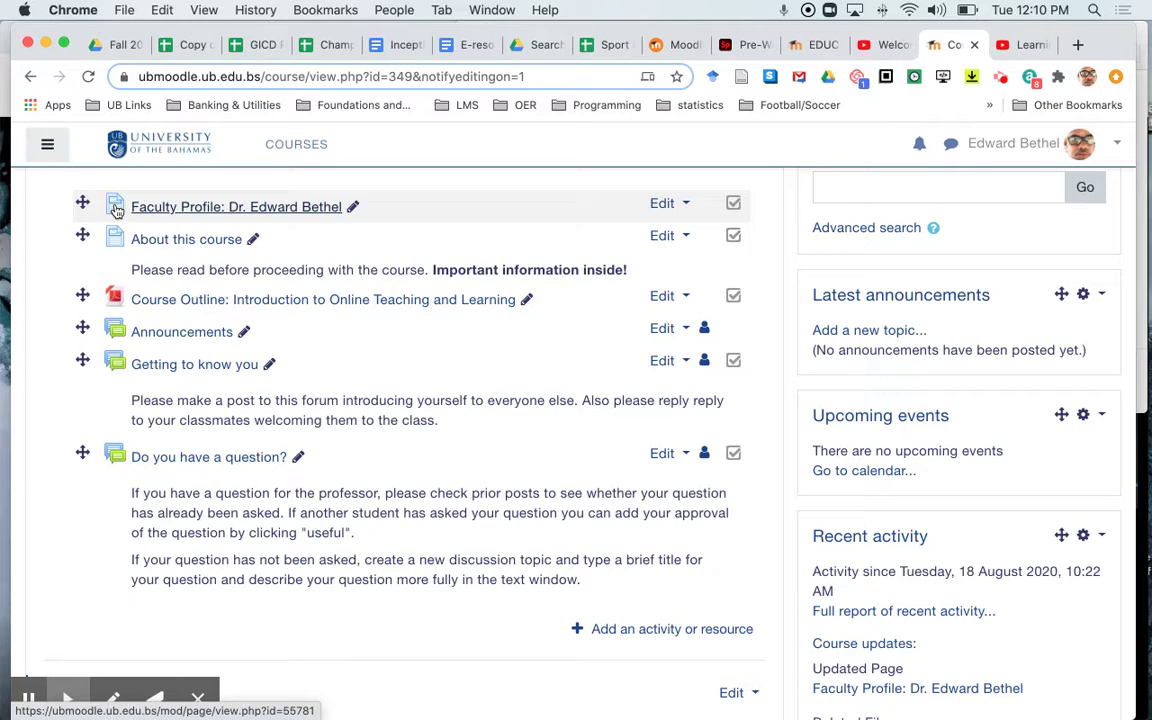
Step: Open the "About this course" page, look over its content, and return to the "Welcome to EDUC103!" section
{"action": "left_click", "coordinate": [172, 242]}
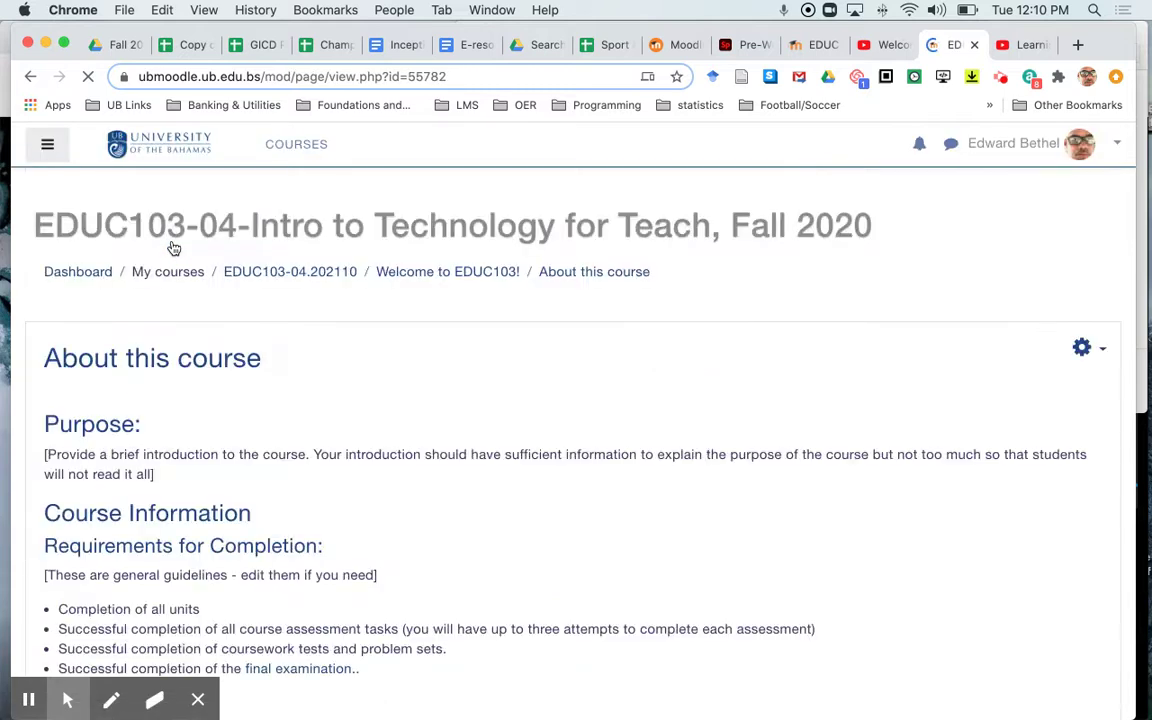
{"action": "scroll", "coordinate": [422, 449], "scroll_direction": "down", "scroll_amount": 5}
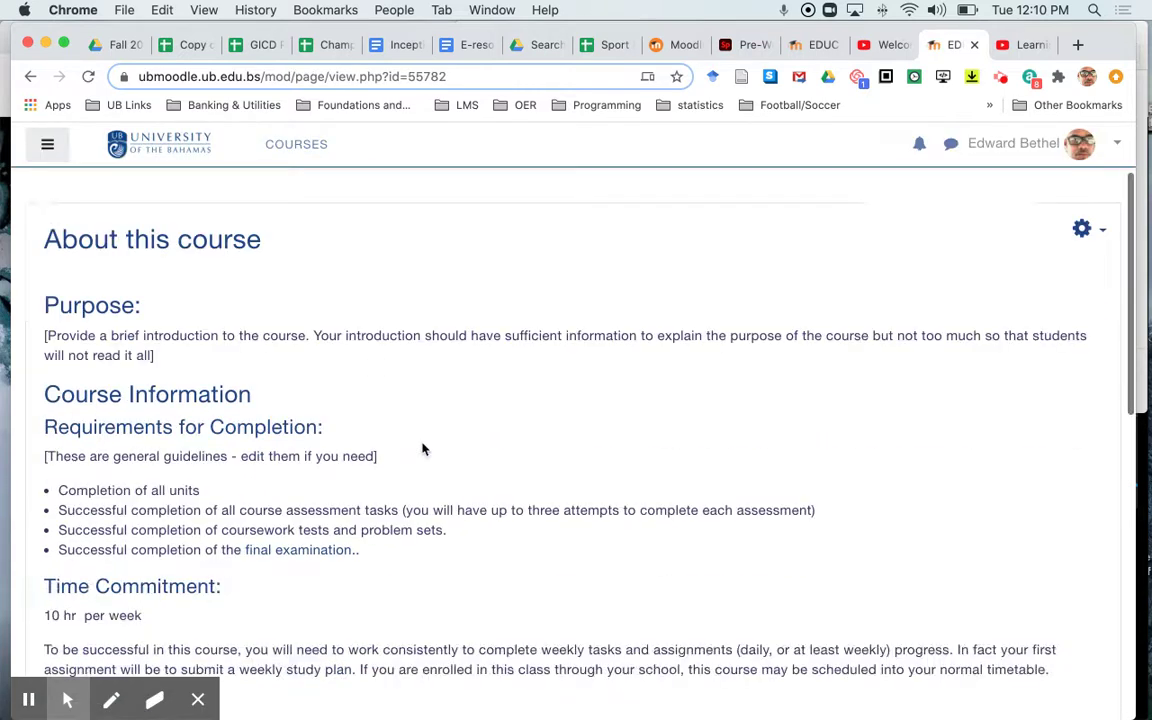
{"action": "scroll", "coordinate": [422, 443], "scroll_direction": "up", "scroll_amount": 5}
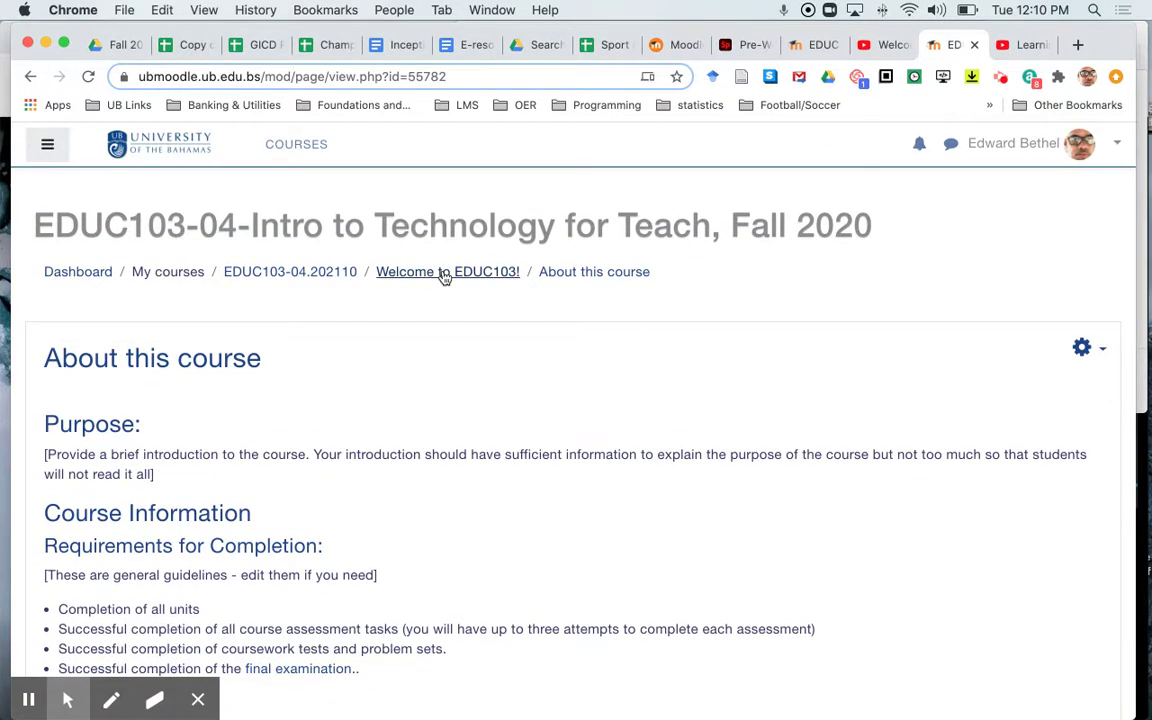
{"action": "left_click", "coordinate": [443, 272]}
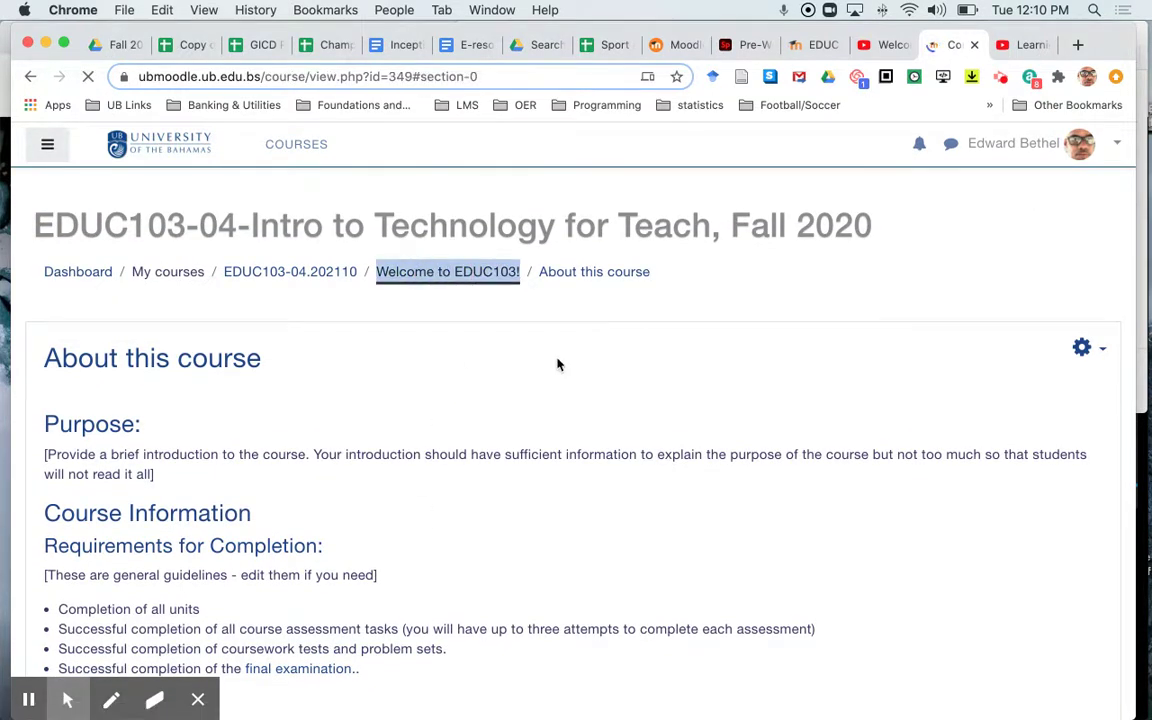
Step: Open the "Sample Content - Highest Common Factor" page in Module 1 and look through its text and images
{"action": "scroll", "coordinate": [558, 364], "scroll_direction": "down", "scroll_amount": 10}
{"action": "scroll", "coordinate": [558, 364], "scroll_direction": "down", "scroll_amount": 7}
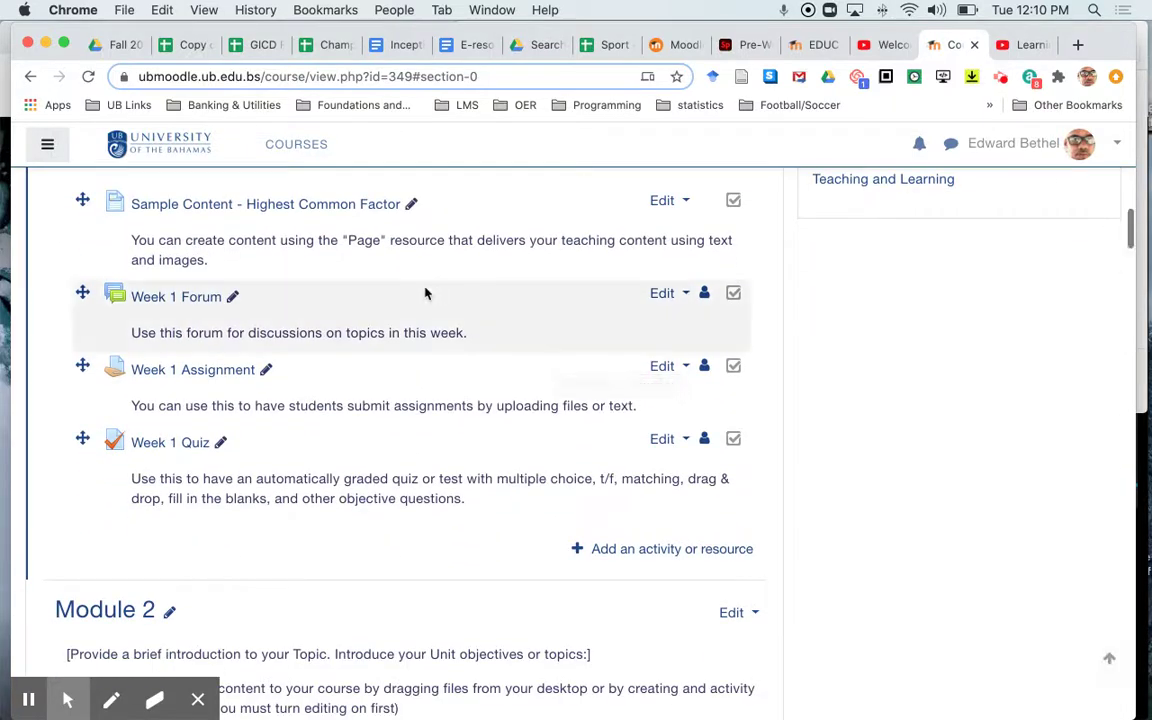
{"action": "scroll", "coordinate": [263, 256], "scroll_direction": "up", "scroll_amount": 3}
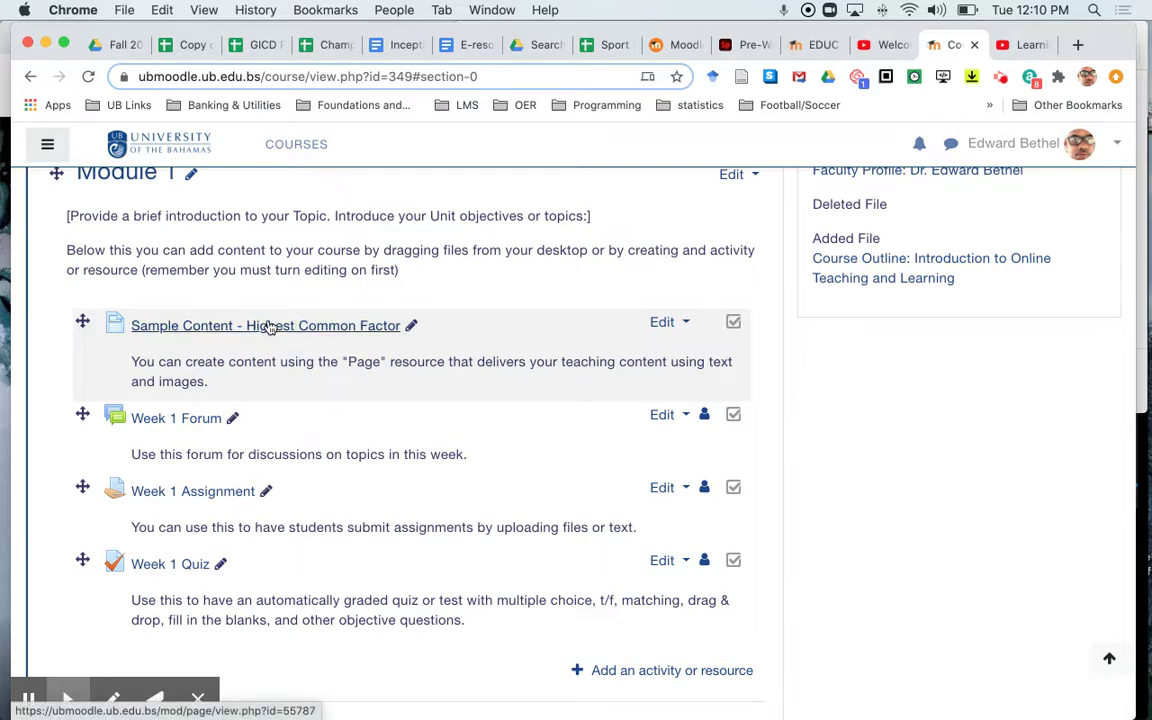
{"action": "left_click", "coordinate": [268, 327]}
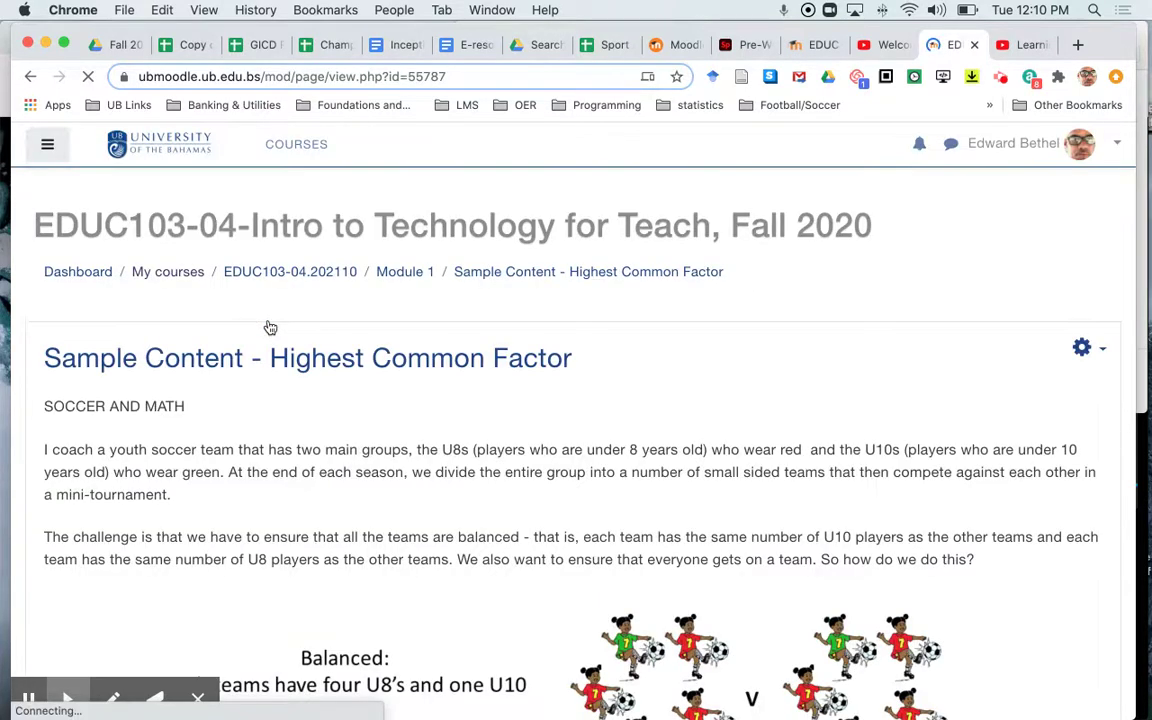
{"action": "scroll", "coordinate": [321, 417], "scroll_direction": "down", "scroll_amount": 5}
{"action": "scroll", "coordinate": [321, 417], "scroll_direction": "down", "scroll_amount": 20}
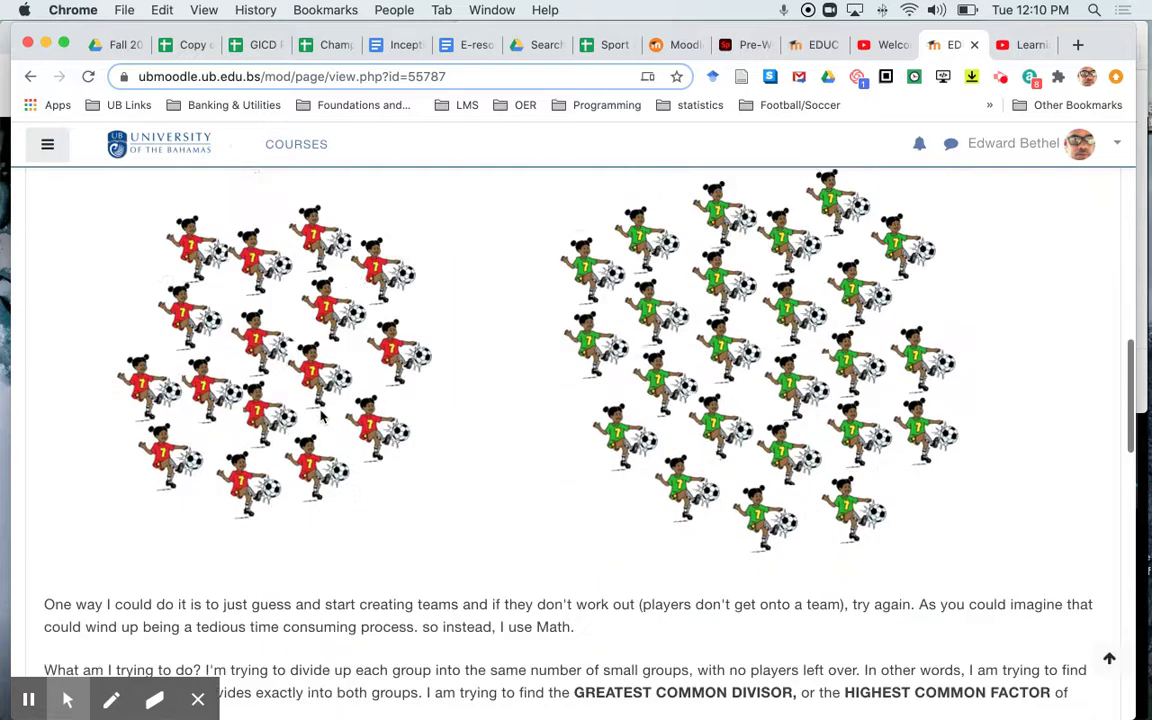
{"action": "scroll", "coordinate": [321, 417], "scroll_direction": "up", "scroll_amount": 20}
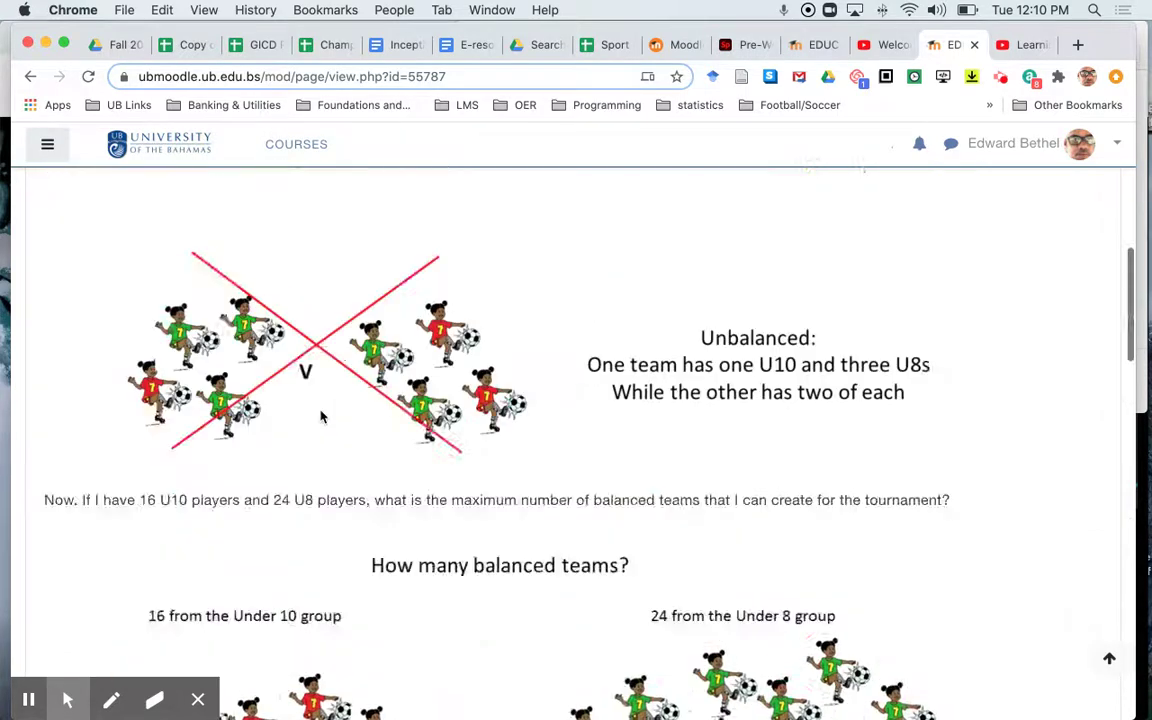
{"action": "scroll", "coordinate": [321, 417], "scroll_direction": "down", "scroll_amount": 1}
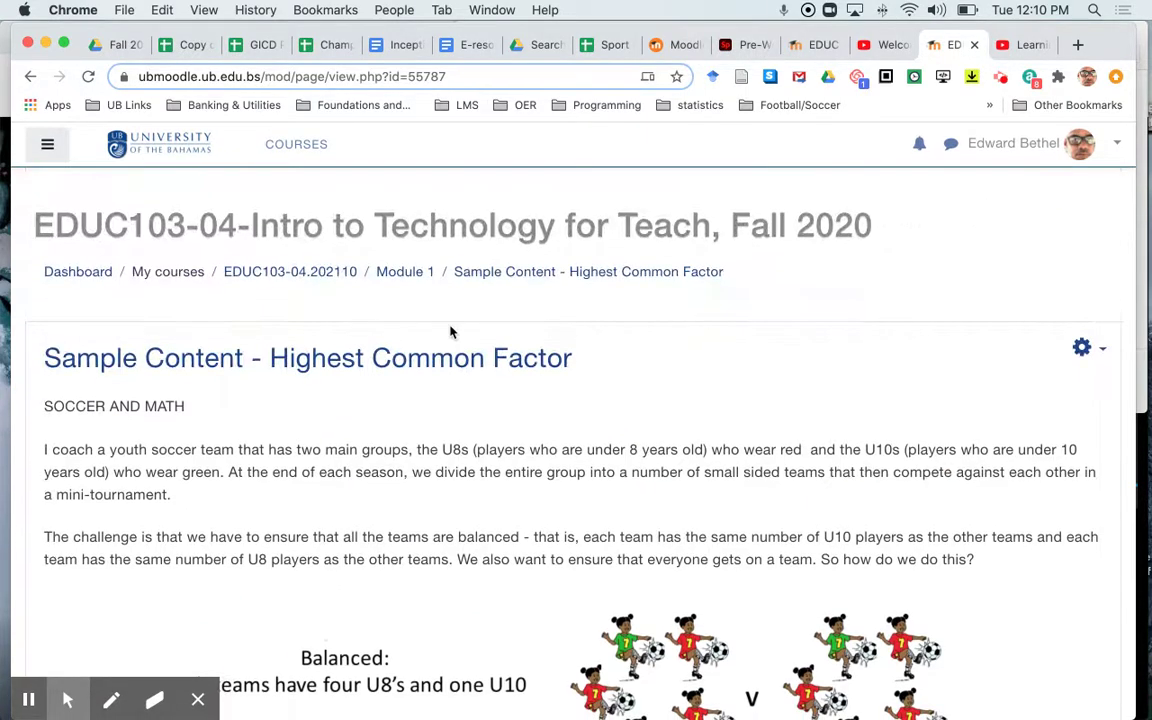
Step: Return to the EDUC103-04 main page and review the resources and forums in the welcome section
{"action": "left_click", "coordinate": [306, 272]}
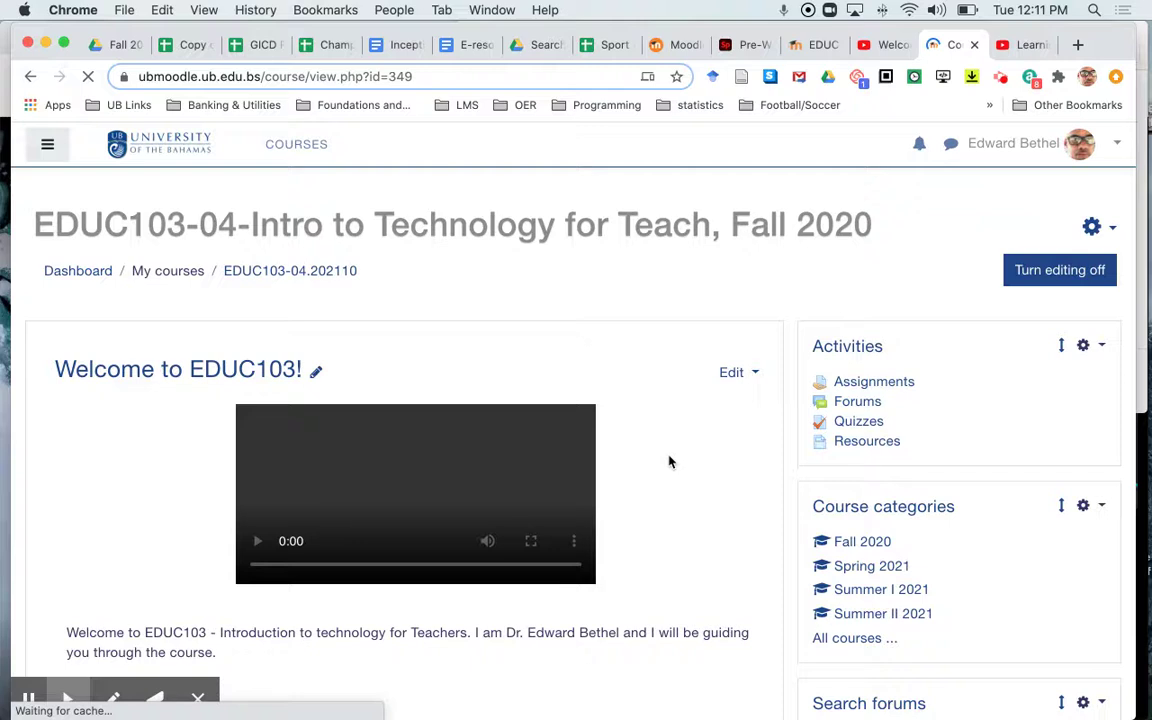
{"action": "scroll", "coordinate": [668, 463], "scroll_direction": "down", "scroll_amount": 5}
{"action": "scroll", "coordinate": [670, 462], "scroll_direction": "down", "scroll_amount": 6}
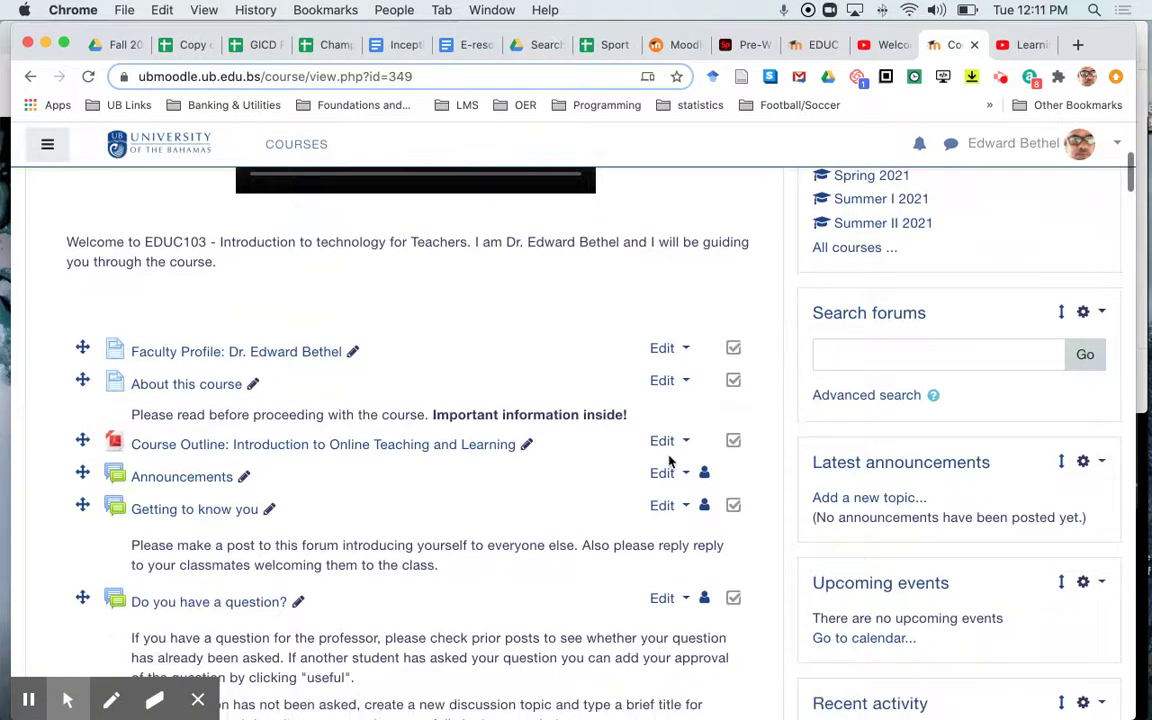
{"action": "scroll", "coordinate": [670, 462], "scroll_direction": "up", "scroll_amount": 2}
{"action": "scroll", "coordinate": [670, 462], "scroll_direction": "down", "scroll_amount": 2}
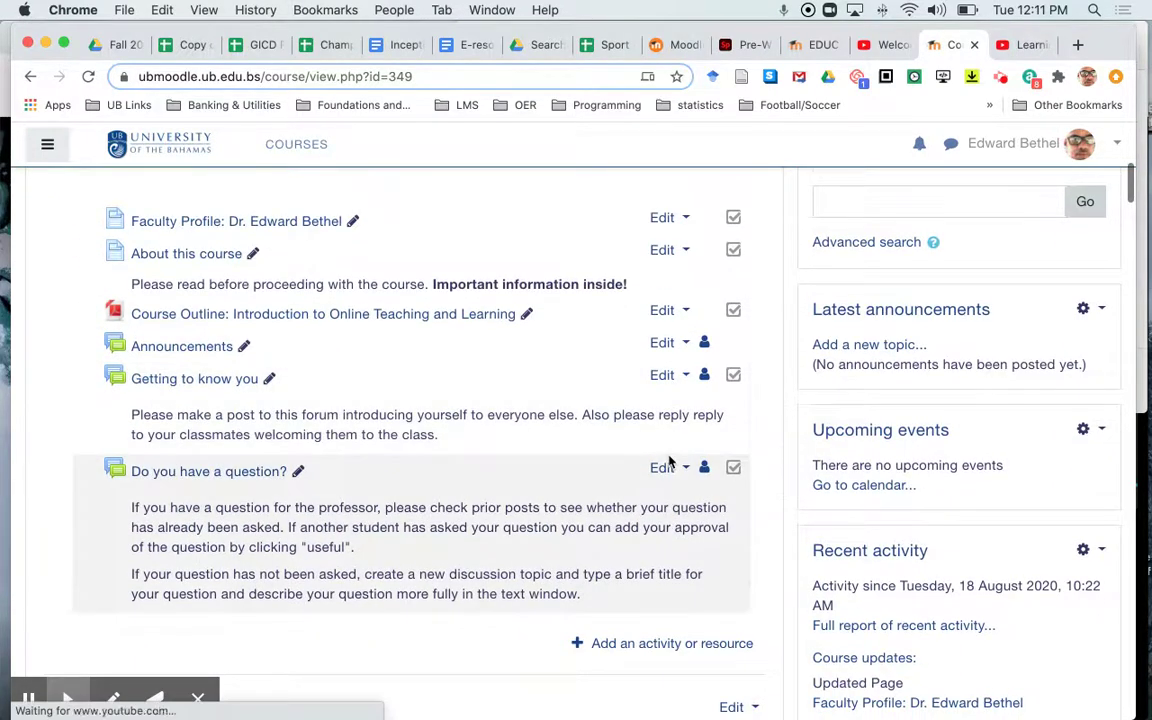
{"action": "scroll", "coordinate": [670, 462], "scroll_direction": "down", "scroll_amount": 2}
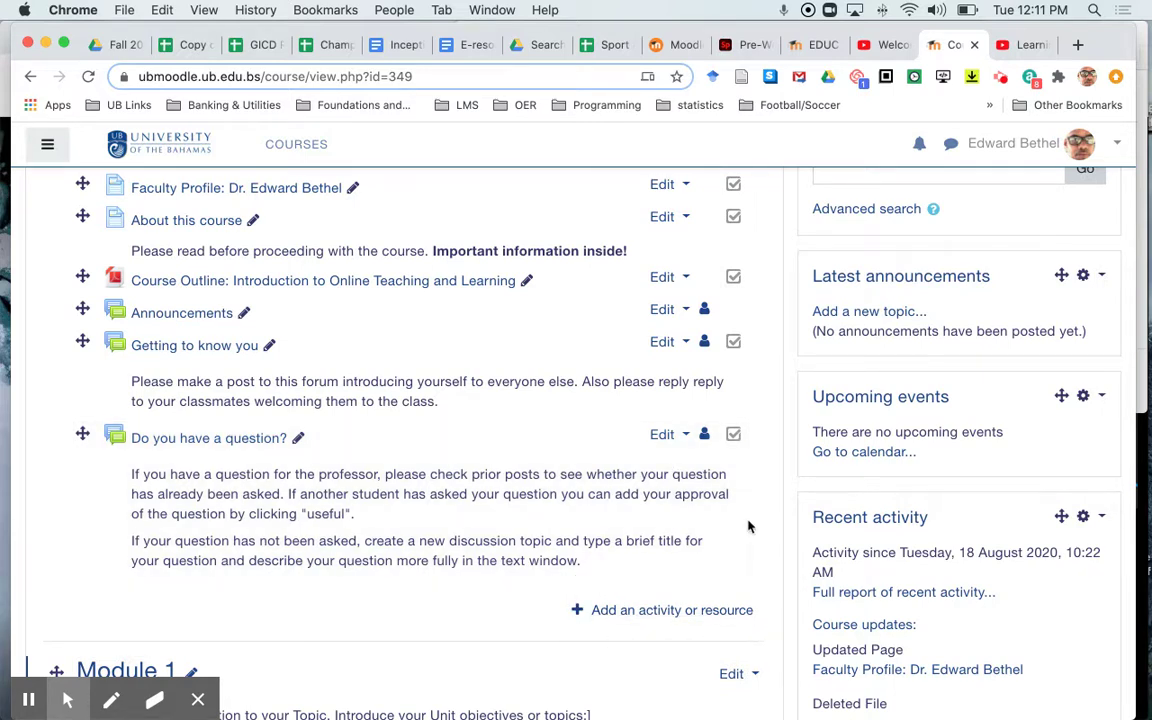
{"action": "scroll", "coordinate": [748, 527], "scroll_direction": "up", "scroll_amount": 5}
{"action": "scroll", "coordinate": [748, 527], "scroll_direction": "up", "scroll_amount": 3}
{"action": "scroll", "coordinate": [748, 527], "scroll_direction": "down", "scroll_amount": 10}
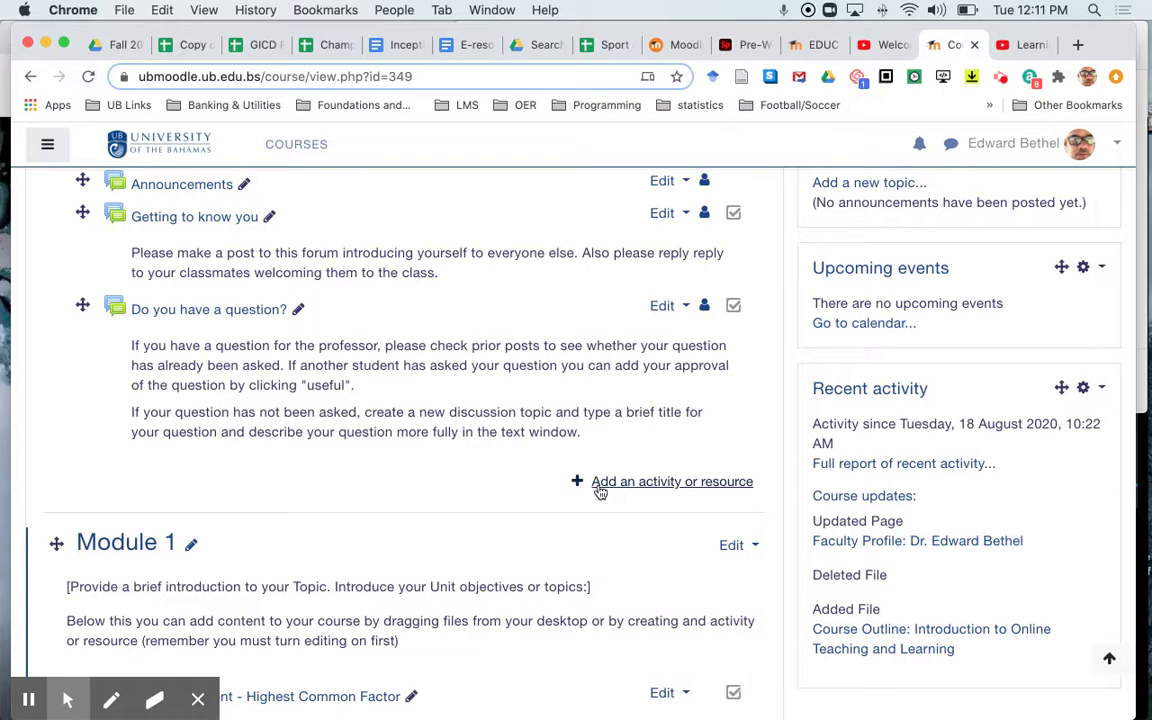
Step: Open the chooser for adding an activity or resource to the welcome section and browse the available types
{"action": "left_click", "coordinate": [711, 487]}
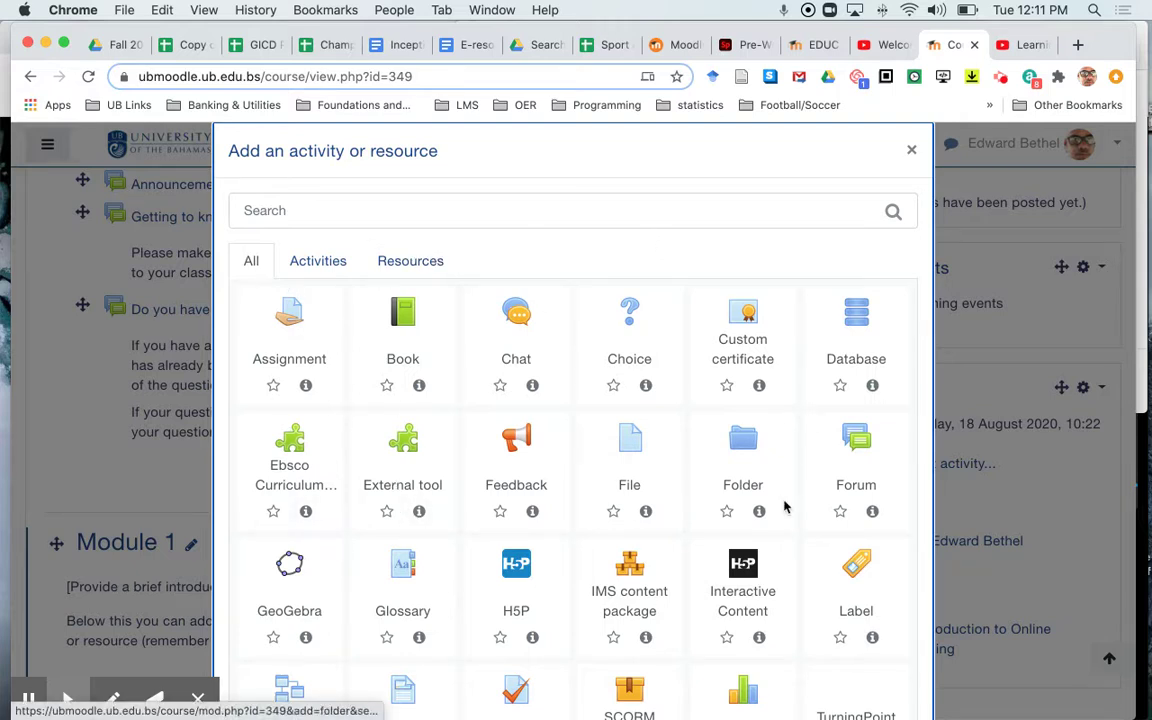
{"action": "scroll", "coordinate": [834, 608], "scroll_direction": "down", "scroll_amount": 3}
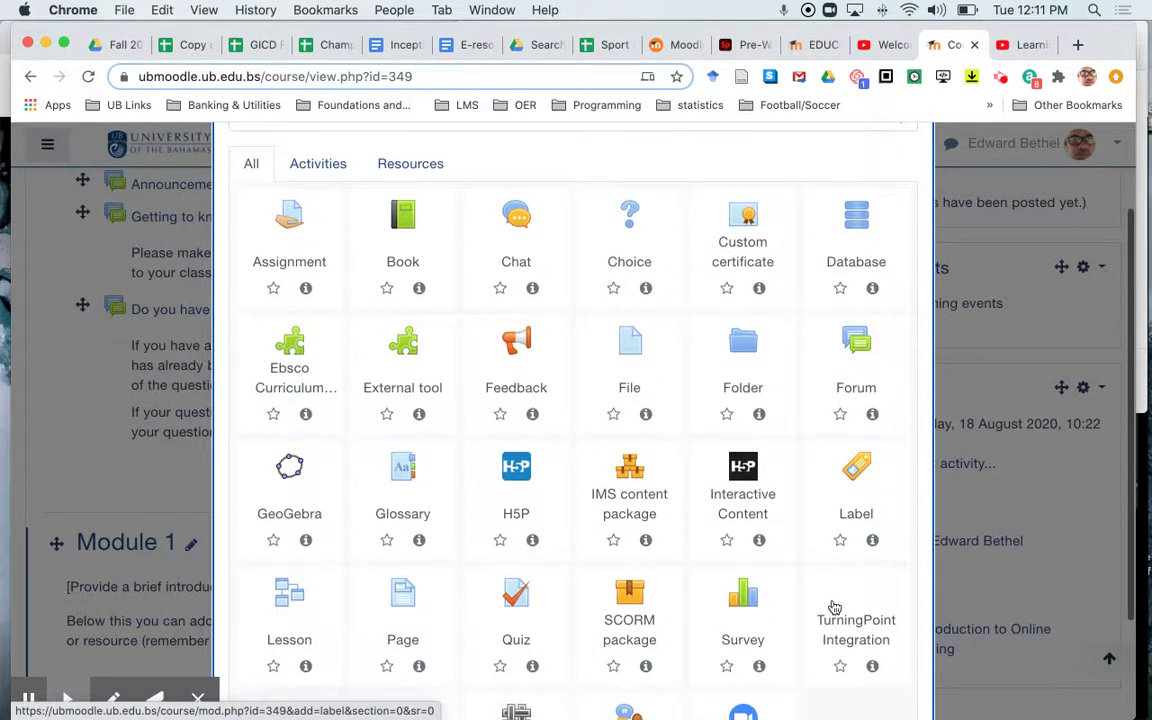
{"action": "scroll", "coordinate": [834, 608], "scroll_direction": "down", "scroll_amount": 1}
{"action": "scroll", "coordinate": [834, 608], "scroll_direction": "up", "scroll_amount": 3}
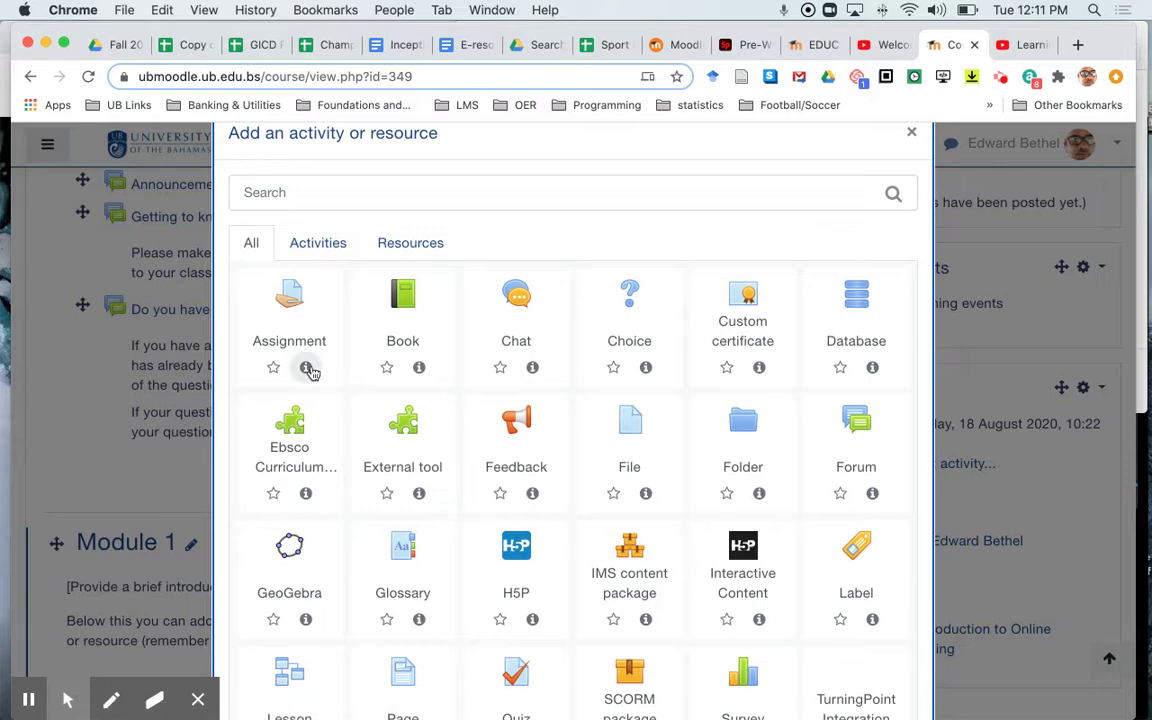
Step: Switch to the EDUC 9XX Intro Online course, open its main page, and turn editing on
{"action": "left_click", "coordinate": [812, 44]}
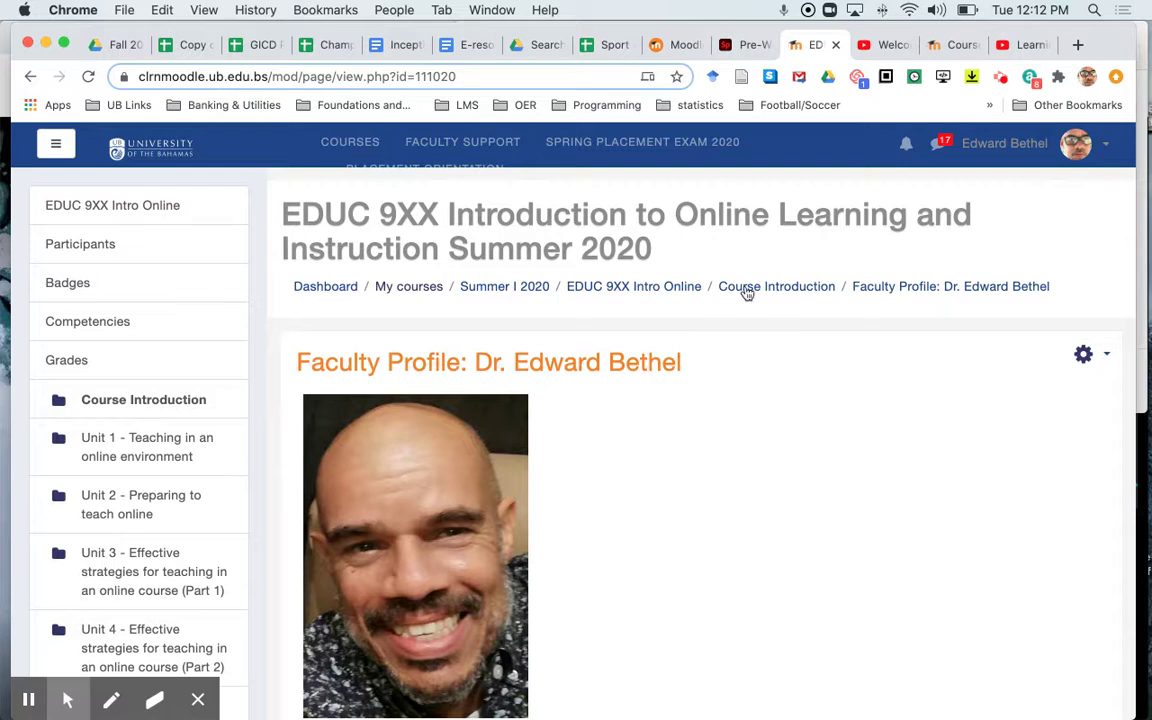
{"action": "left_click", "coordinate": [656, 288]}
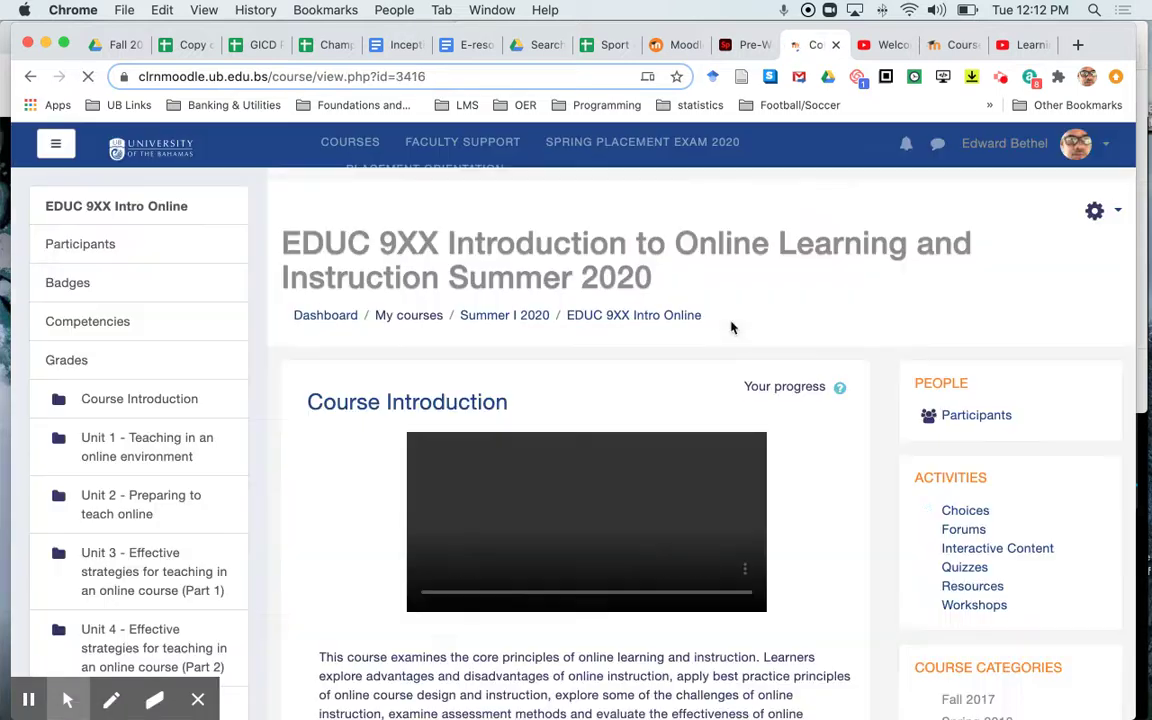
{"action": "scroll", "coordinate": [731, 328], "scroll_direction": "down", "scroll_amount": 8}
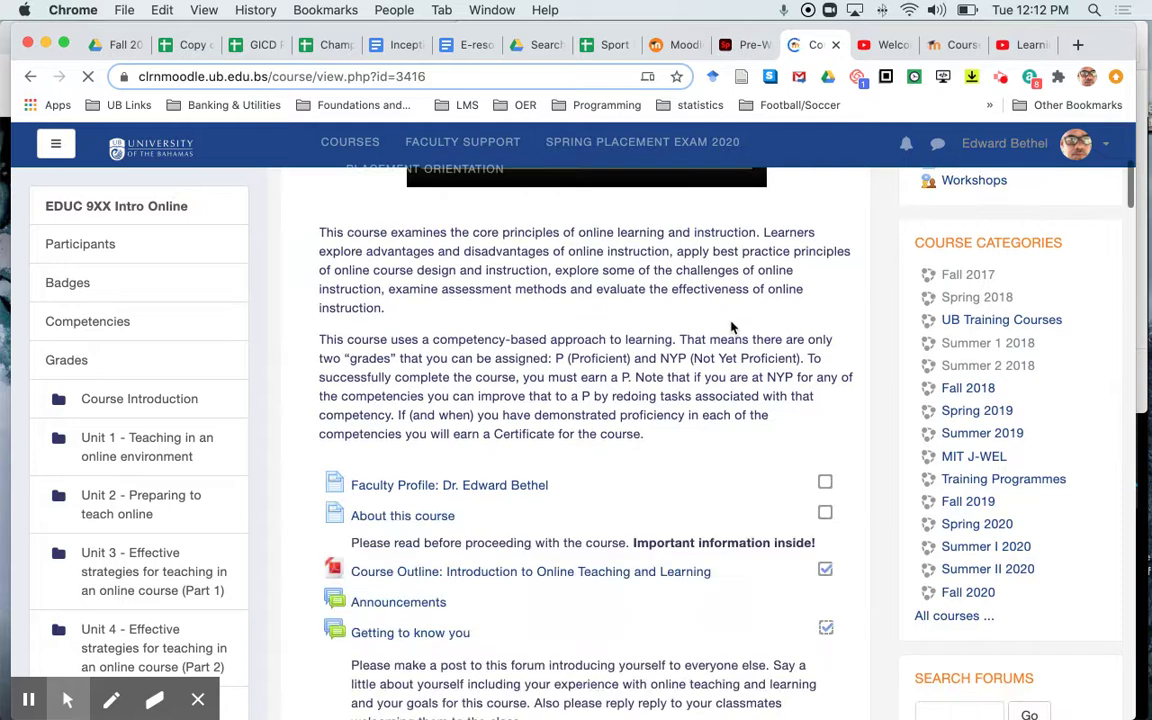
{"action": "scroll", "coordinate": [731, 328], "scroll_direction": "up", "scroll_amount": 9}
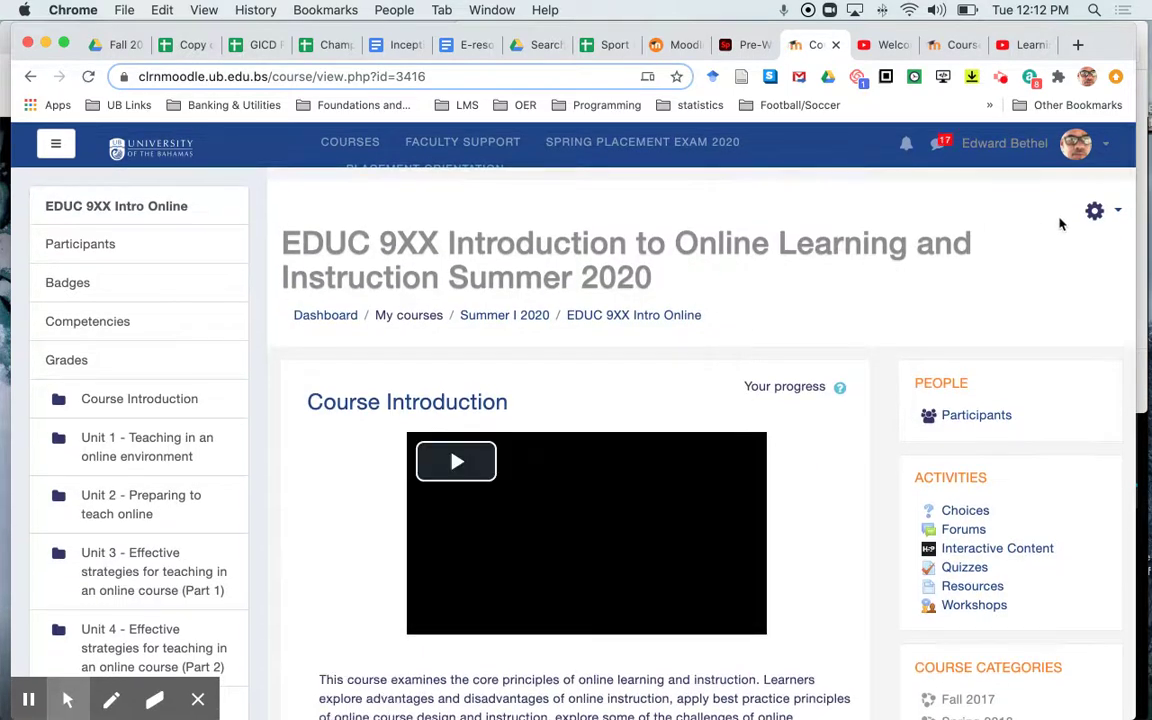
{"action": "left_click", "coordinate": [1095, 212]}
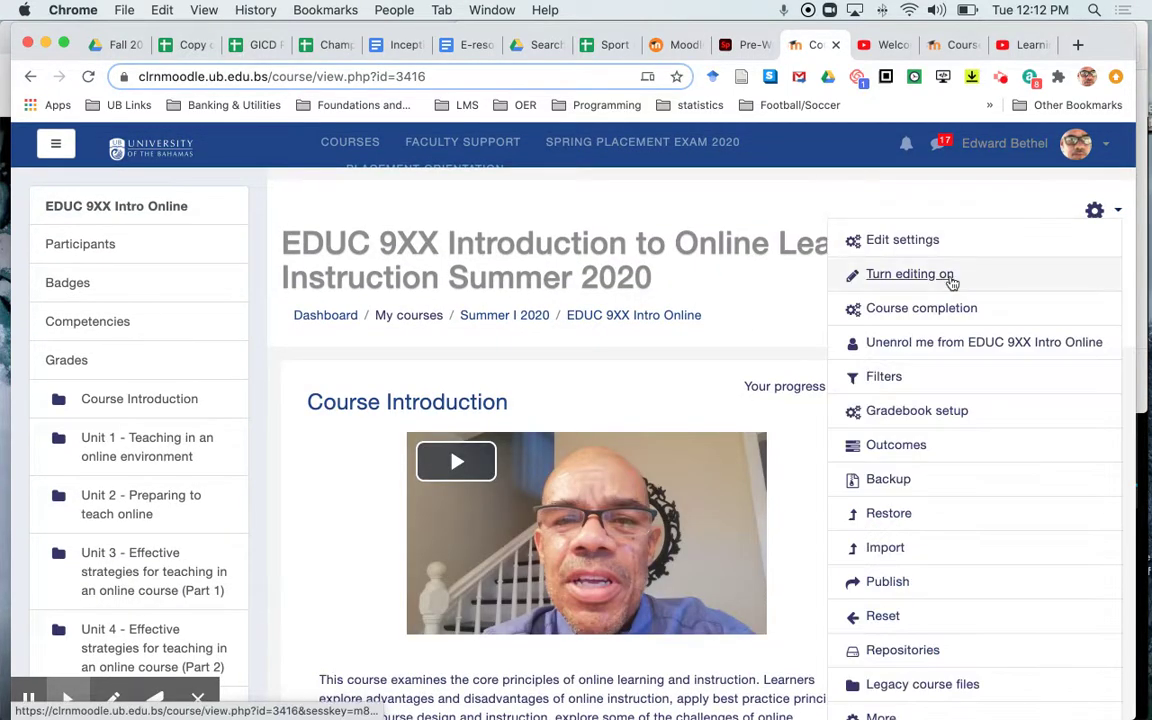
{"action": "left_click", "coordinate": [882, 278]}
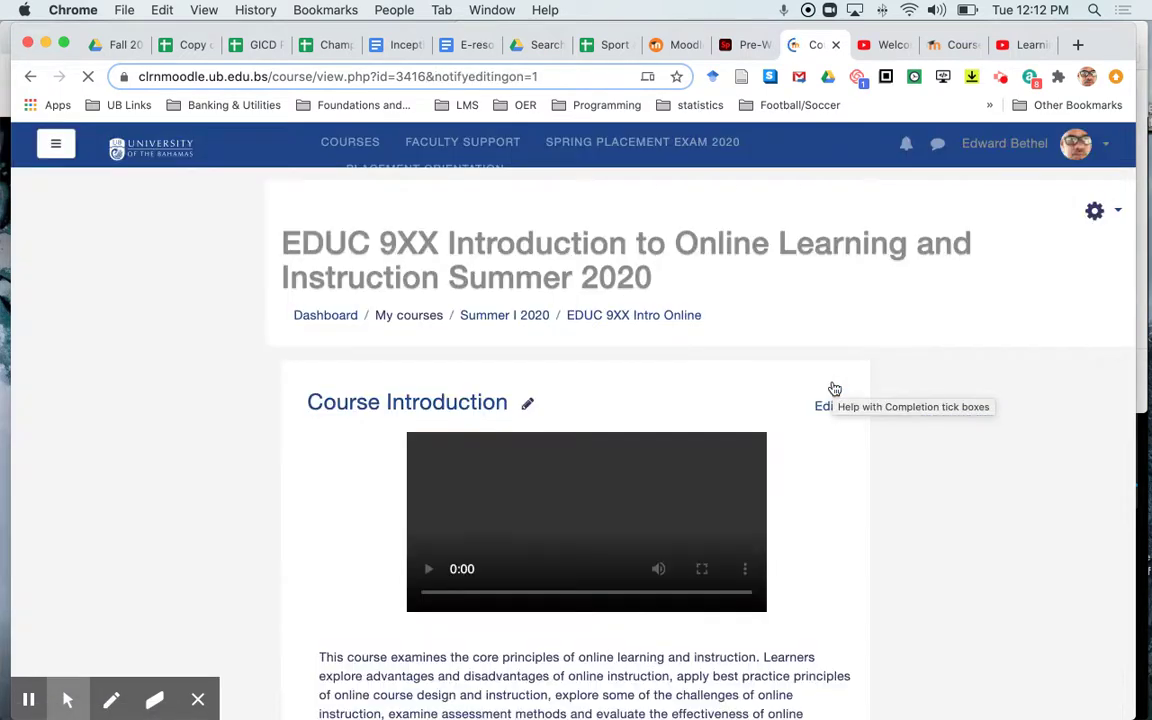
Step: Open the activity chooser for the Course Introduction section and view the description of the External tool activity
{"action": "scroll", "coordinate": [835, 389], "scroll_direction": "down", "scroll_amount": 5}
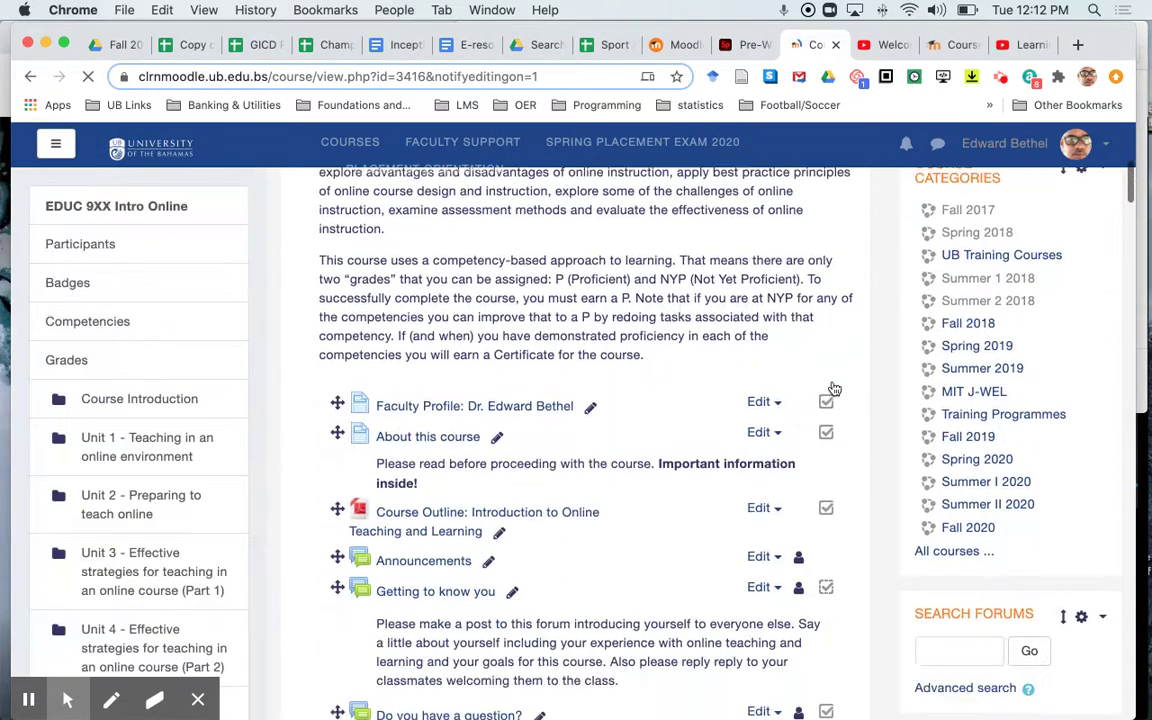
{"action": "scroll", "coordinate": [835, 389], "scroll_direction": "down", "scroll_amount": 3}
{"action": "scroll", "coordinate": [835, 389], "scroll_direction": "down", "scroll_amount": 5}
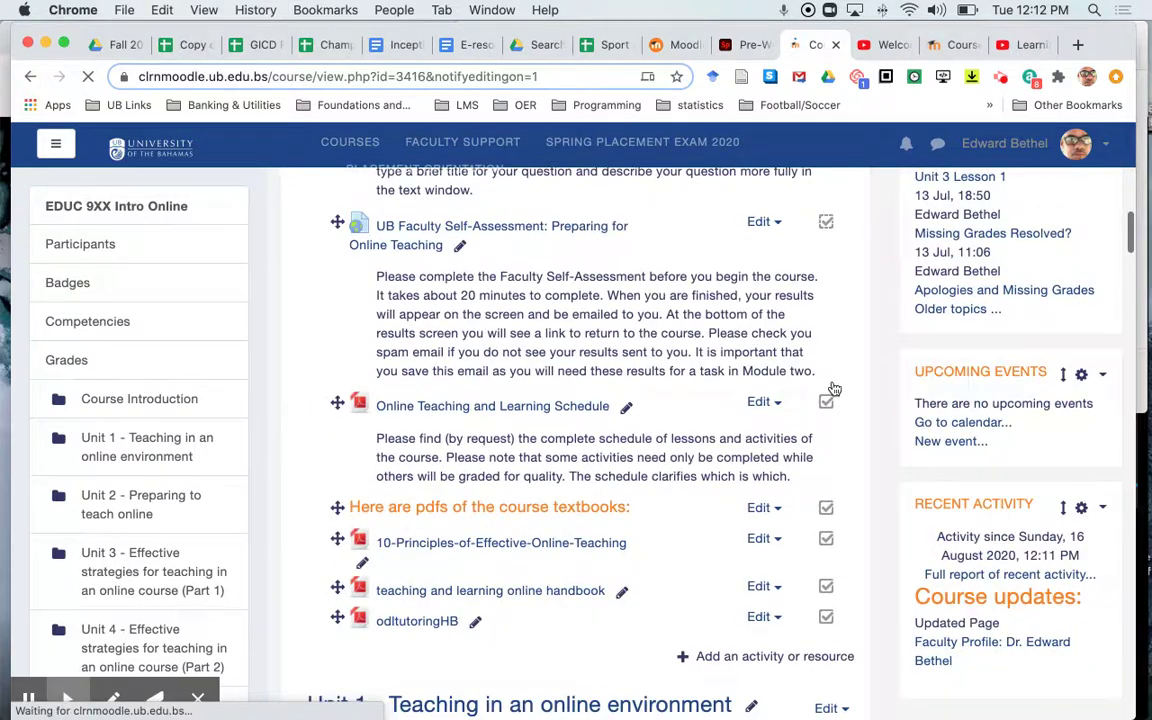
{"action": "scroll", "coordinate": [800, 495], "scroll_direction": "down", "scroll_amount": 2}
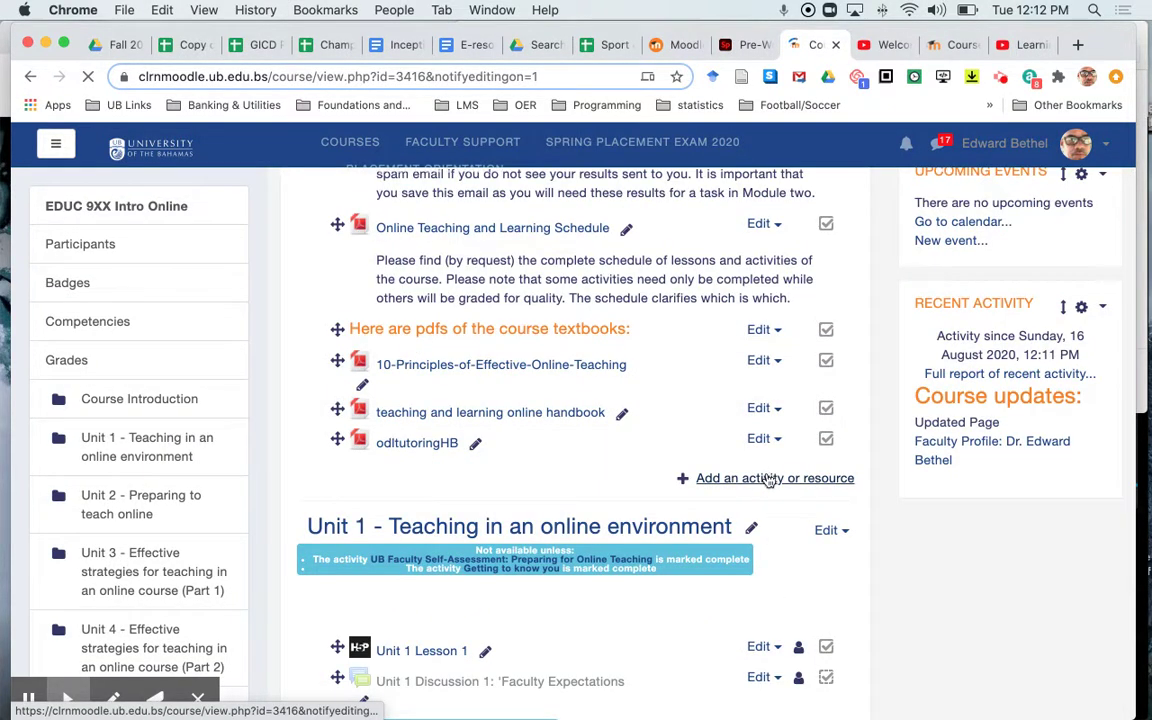
{"action": "left_click", "coordinate": [769, 479]}
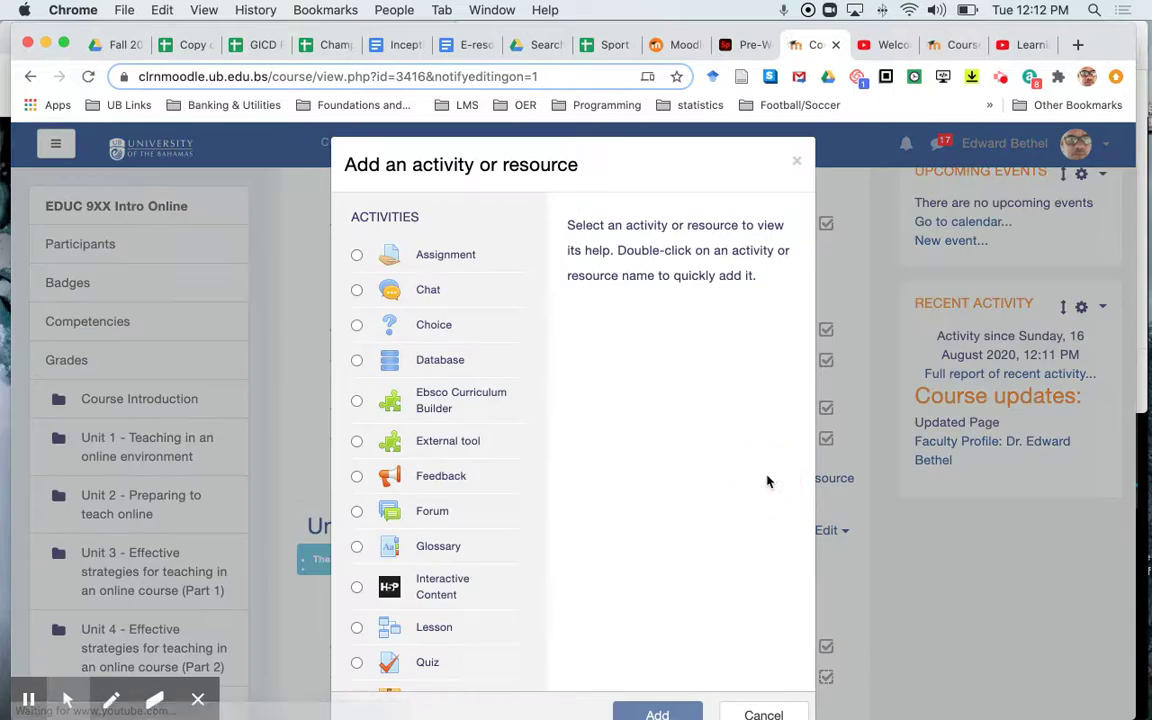
{"action": "scroll", "coordinate": [430, 300], "scroll_direction": "down", "scroll_amount": 3}
{"action": "left_click", "coordinate": [437, 302]}
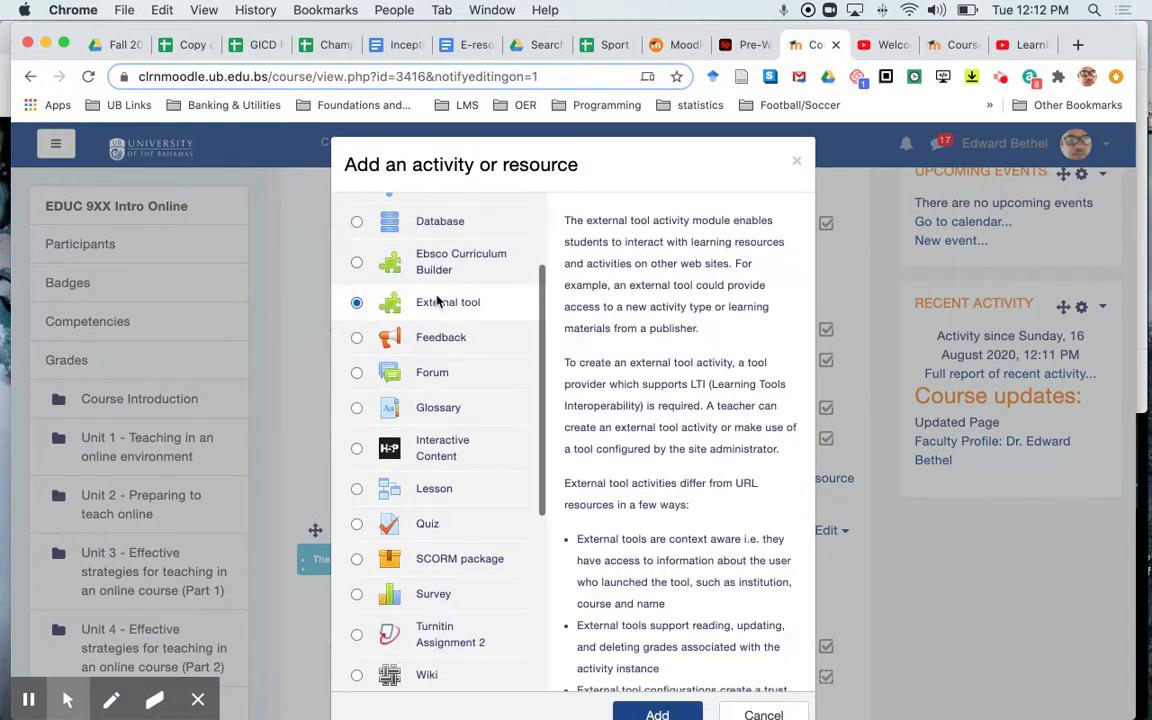
Step: Go back to the EDUC103-04 course and start adding a new Page to its welcome section
{"action": "left_click", "coordinate": [957, 47]}
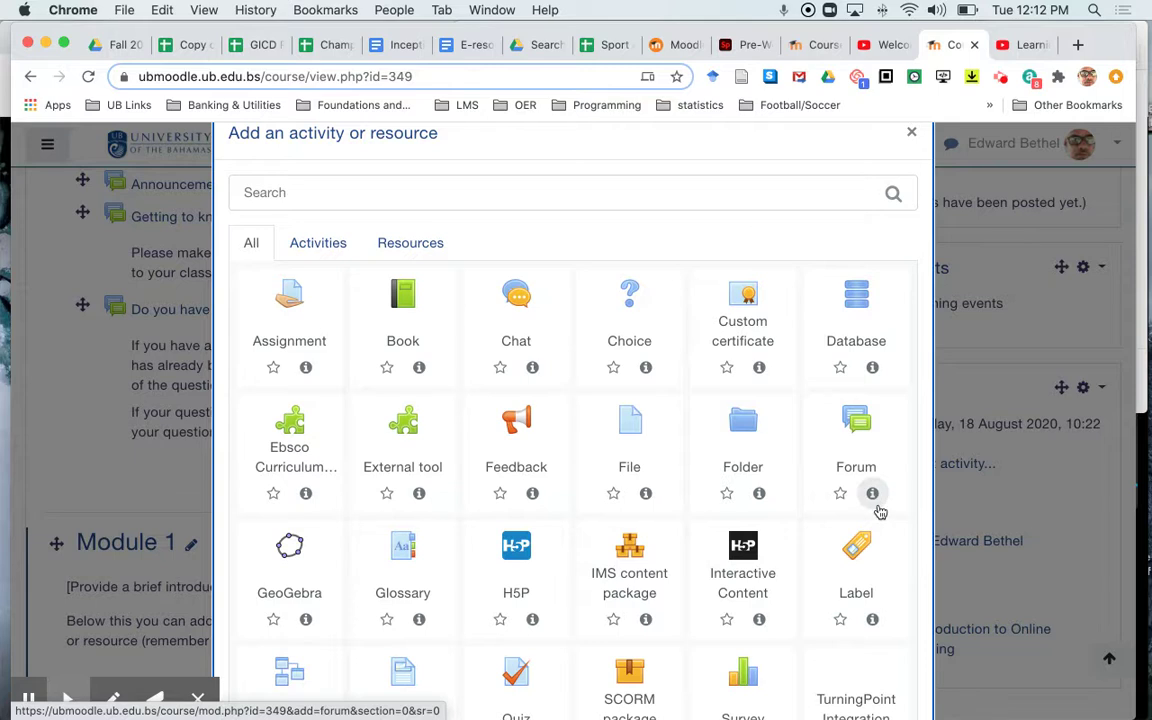
{"action": "scroll", "coordinate": [880, 512], "scroll_direction": "down", "scroll_amount": 5}
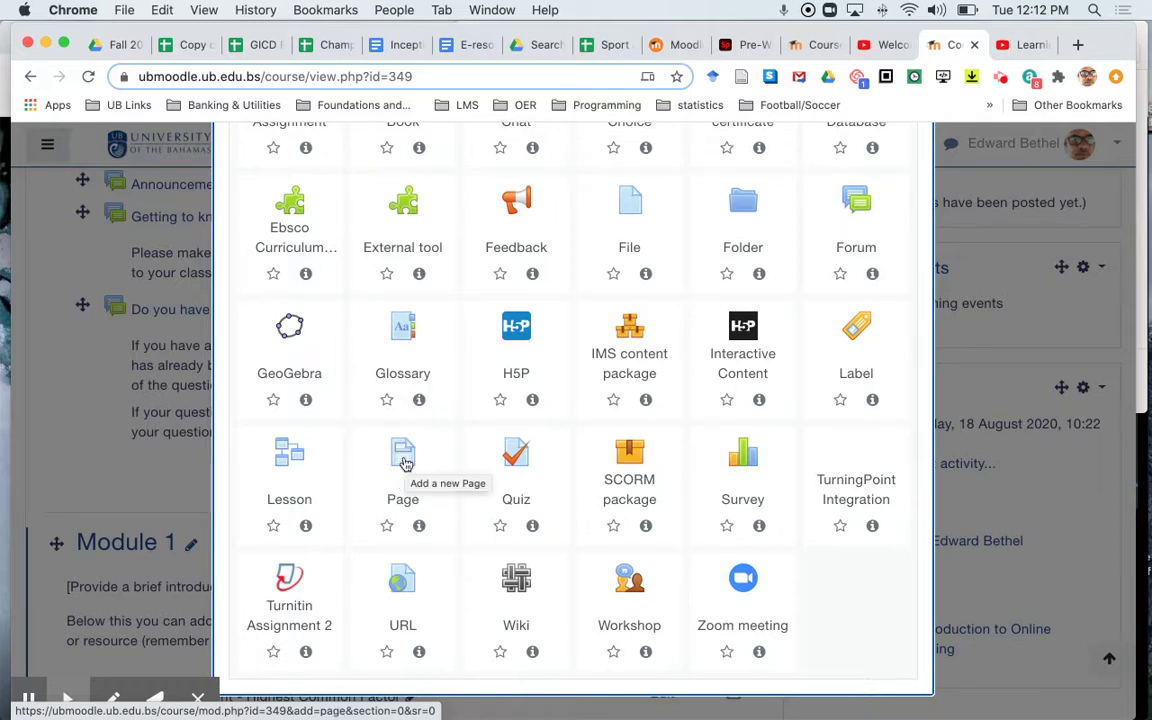
{"action": "left_click", "coordinate": [405, 463]}
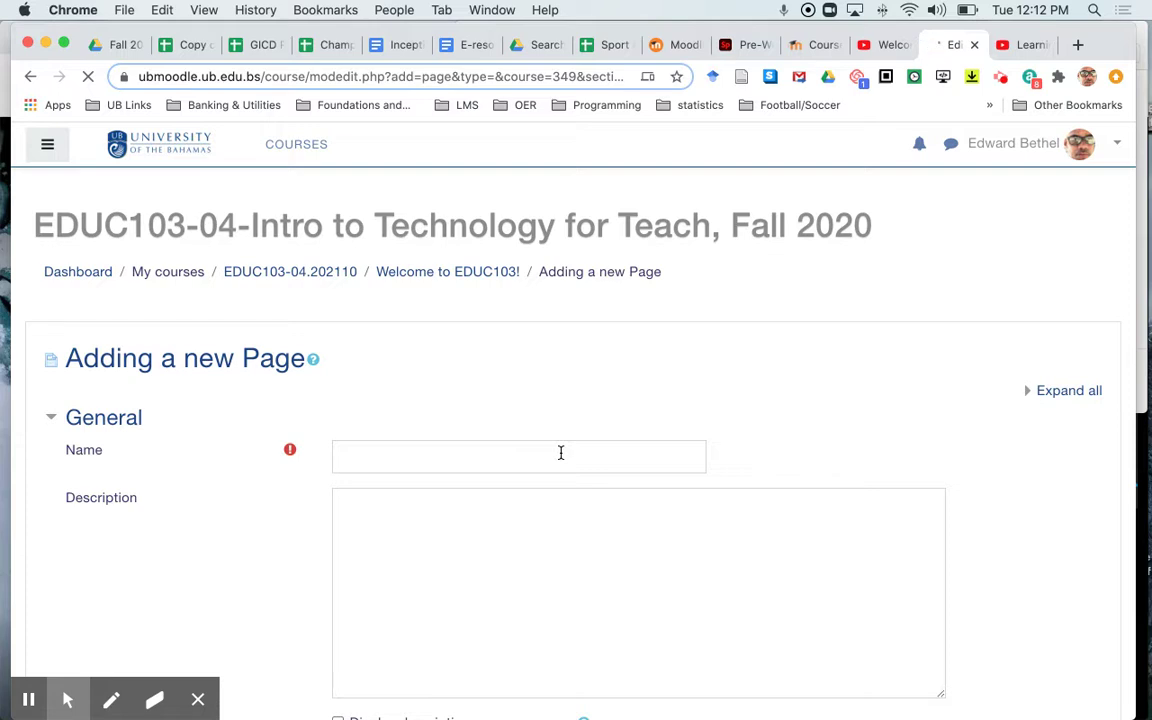
Step: Name the new page "This is my test page" and enter "This is my test content page" as its page content
{"action": "left_click", "coordinate": [526, 460]}
{"action": "type", "text": "This is my test "}
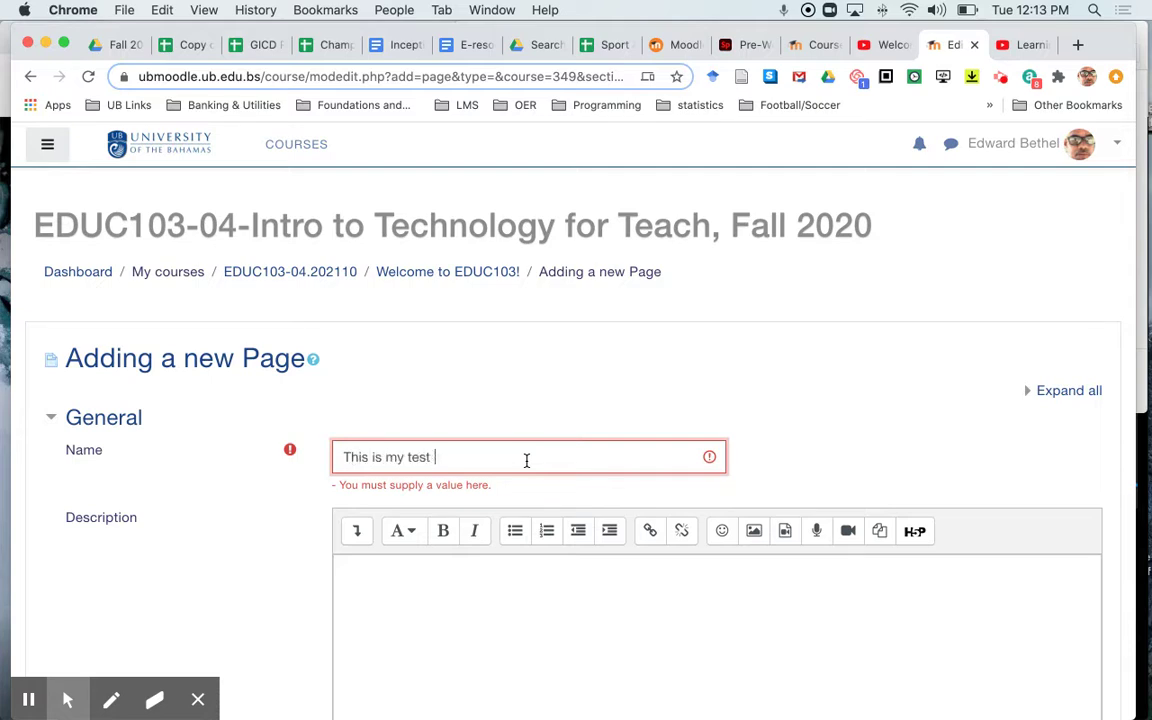
{"action": "type", "text": "page"}
{"action": "scroll", "coordinate": [376, 612], "scroll_direction": "down", "scroll_amount": 5}
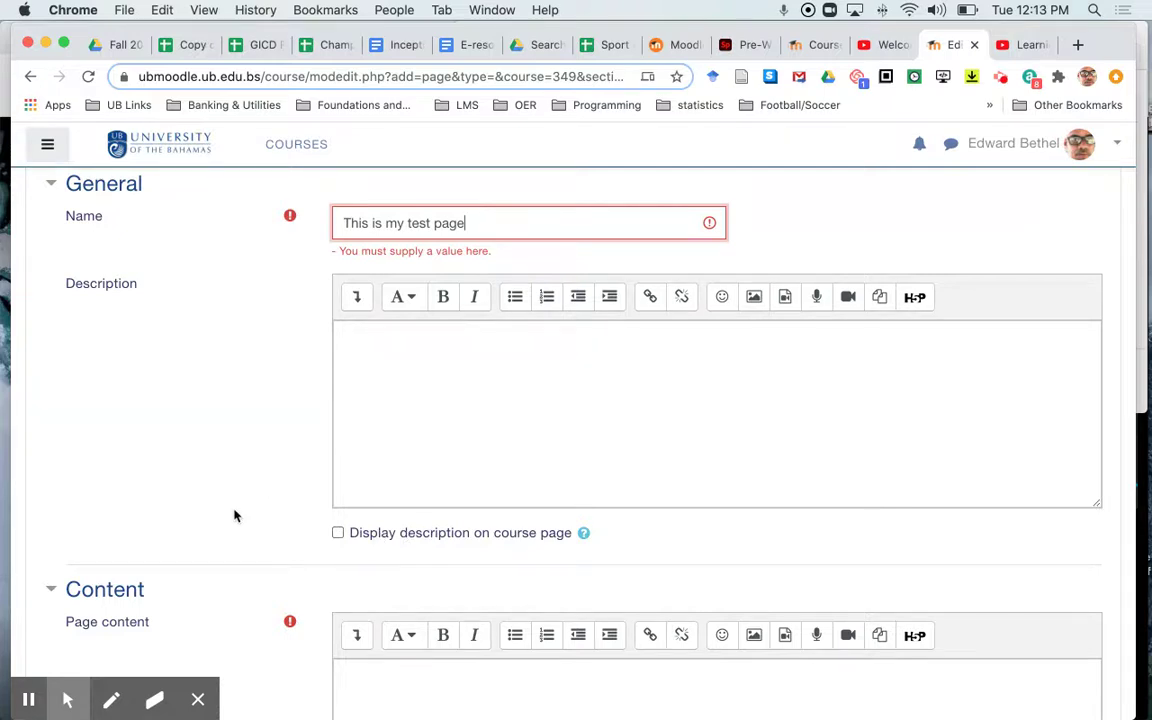
{"action": "scroll", "coordinate": [234, 516], "scroll_direction": "down", "scroll_amount": 5}
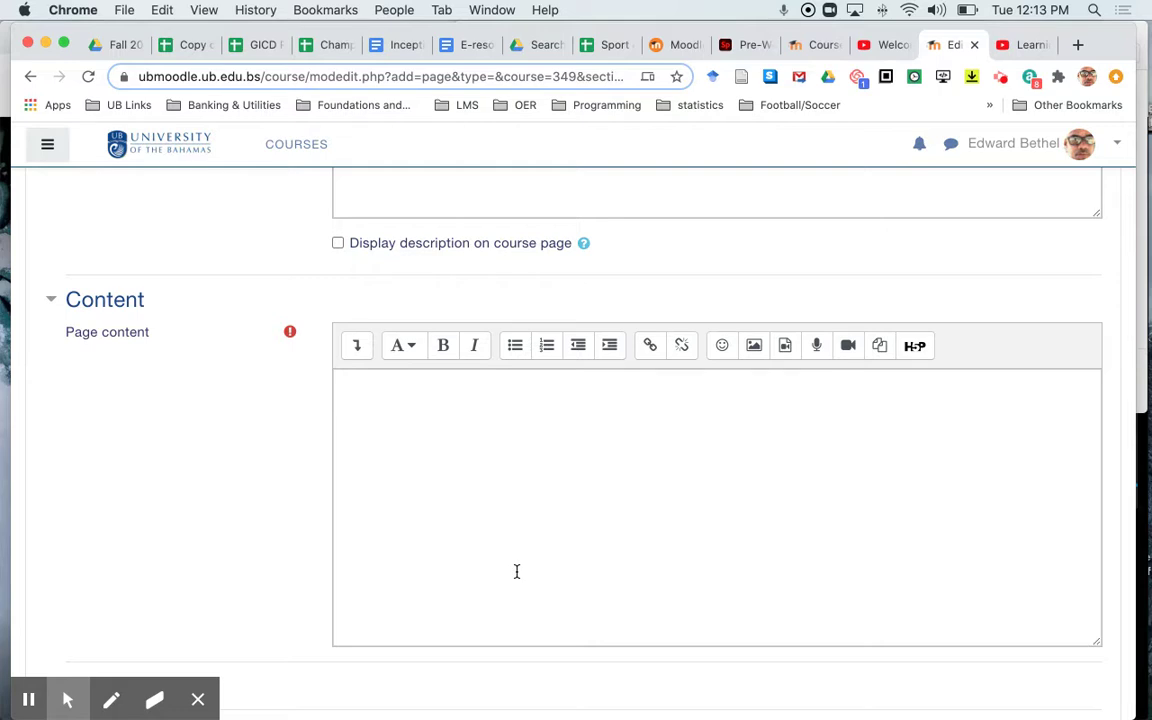
{"action": "left_click", "coordinate": [400, 414]}
{"action": "type", "text": "This is my test content page"}
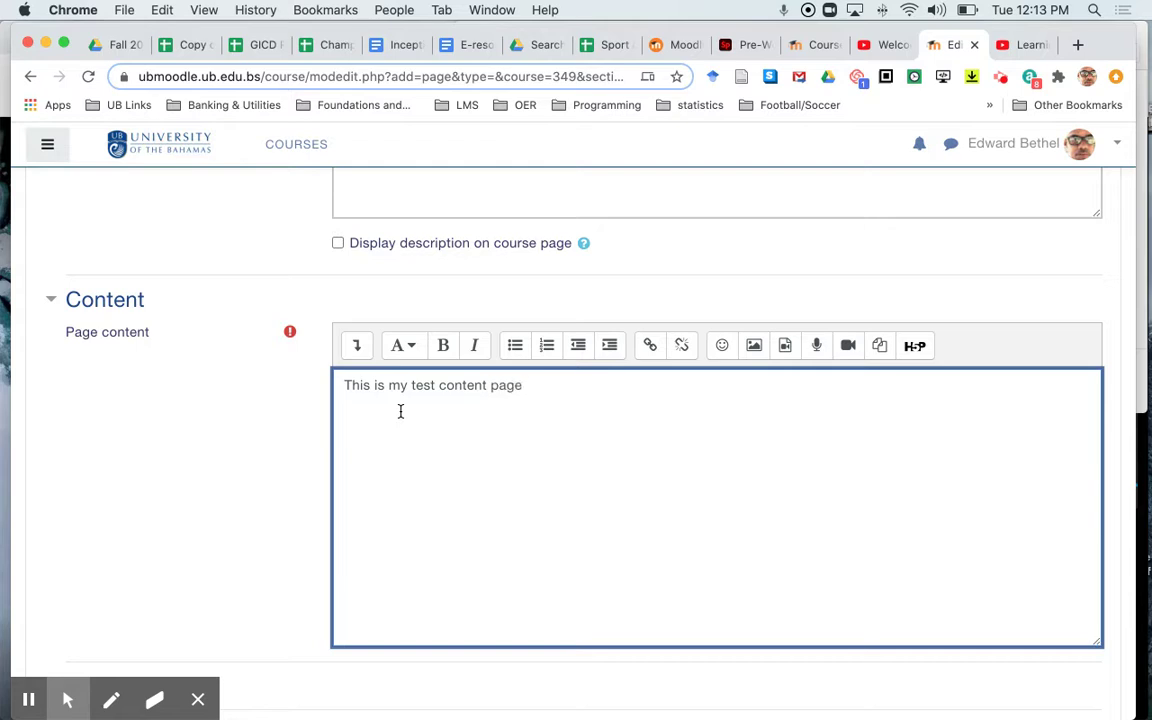
Step: Start inserting an image into the page content and upload MoodleDrawing.png from the Moodle folder
{"action": "left_click", "coordinate": [755, 347]}
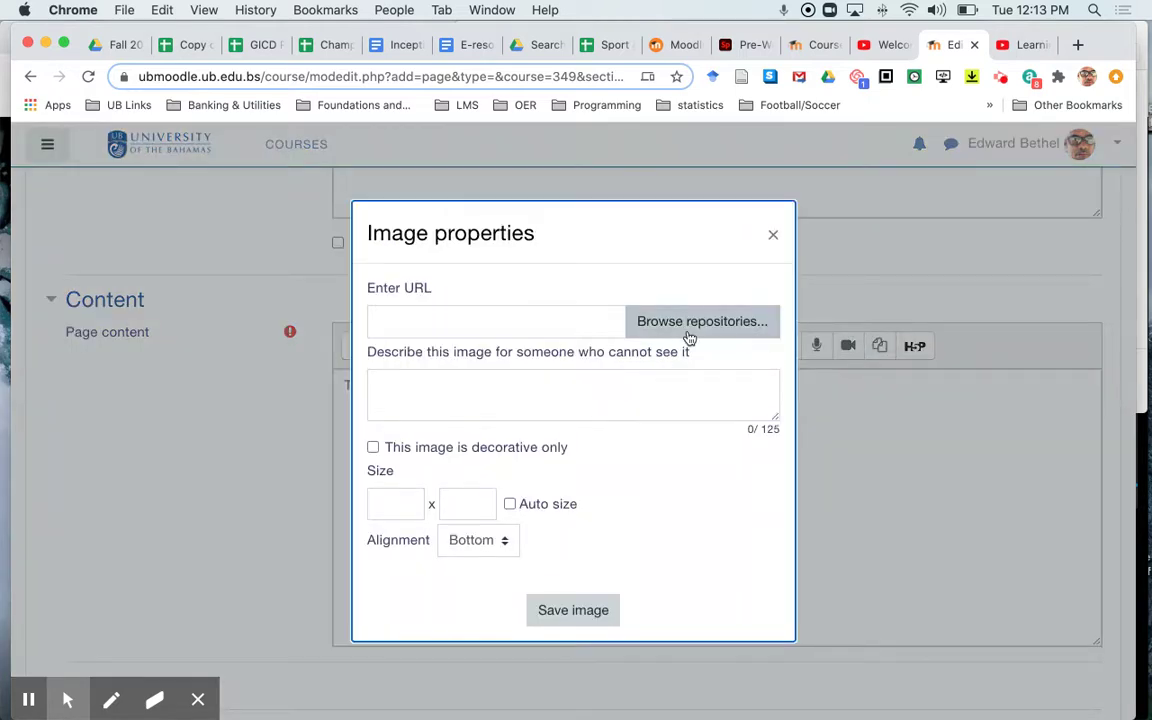
{"action": "left_click", "coordinate": [689, 338]}
{"action": "left_click", "coordinate": [458, 356]}
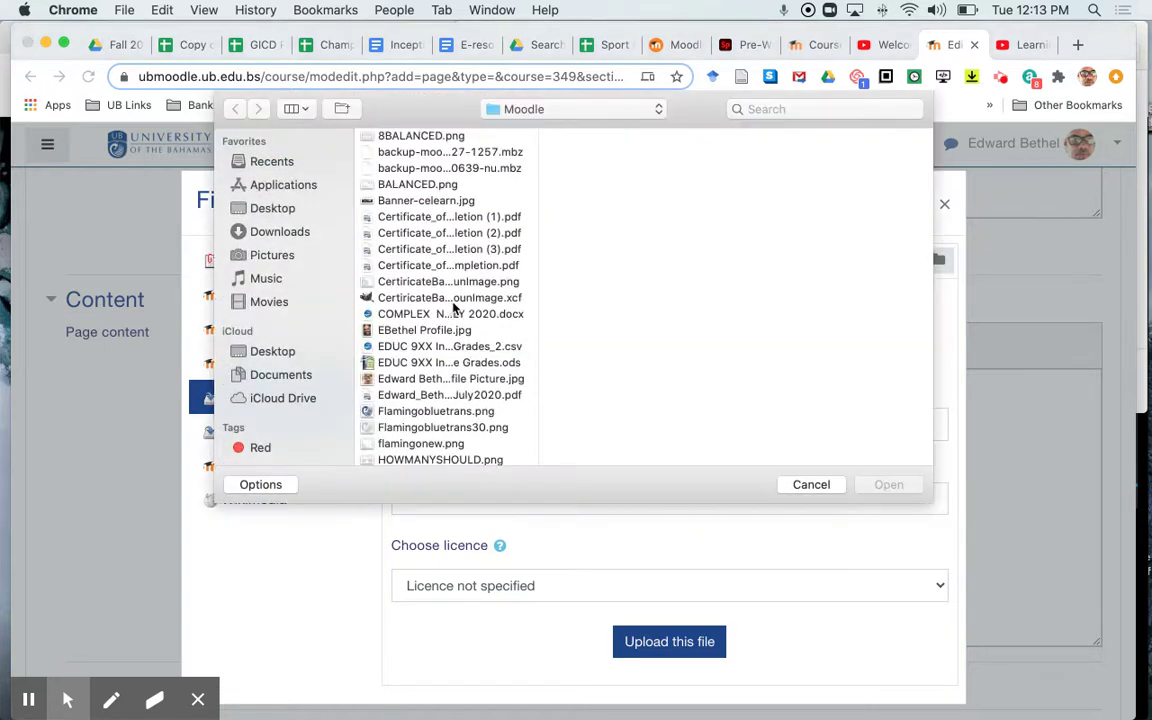
{"action": "scroll", "coordinate": [453, 286], "scroll_direction": "down", "scroll_amount": 5}
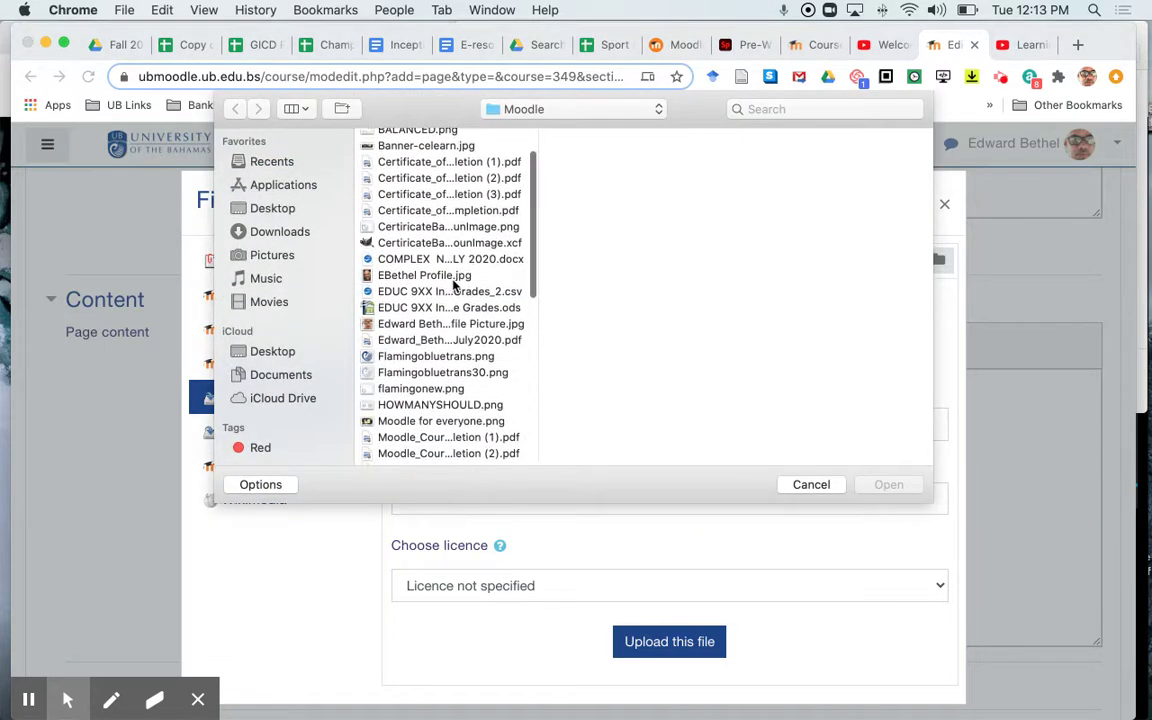
{"action": "scroll", "coordinate": [453, 286], "scroll_direction": "down", "scroll_amount": 2}
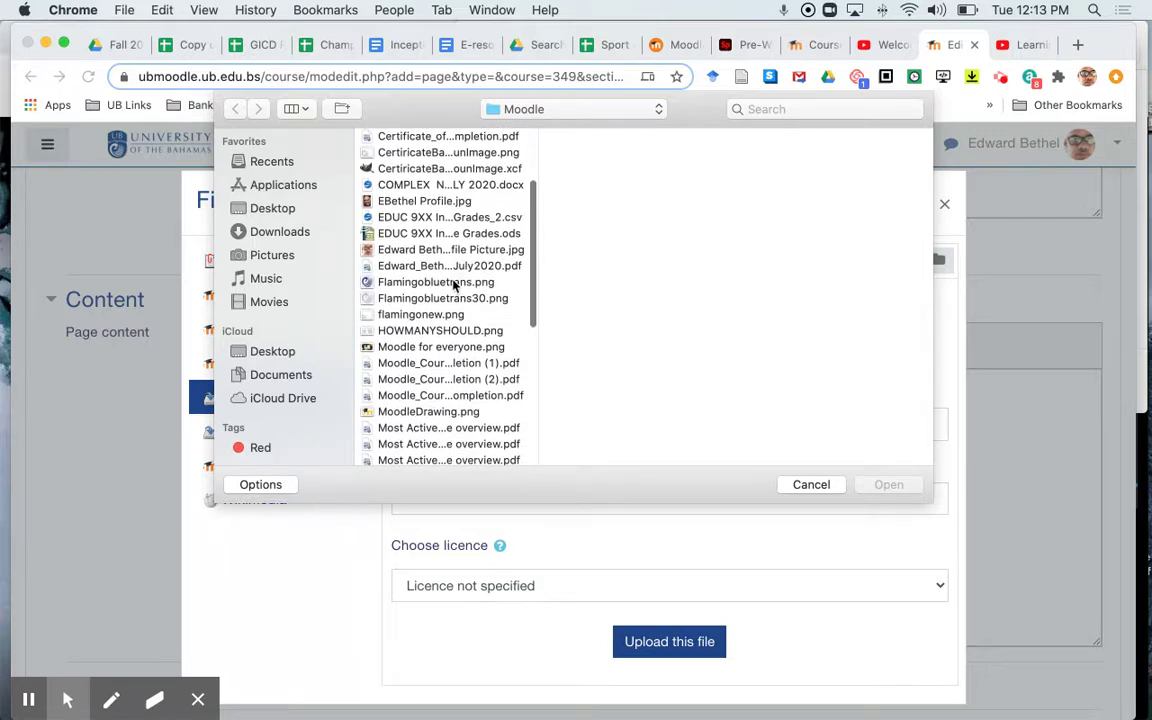
{"action": "scroll", "coordinate": [453, 286], "scroll_direction": "down", "scroll_amount": 6}
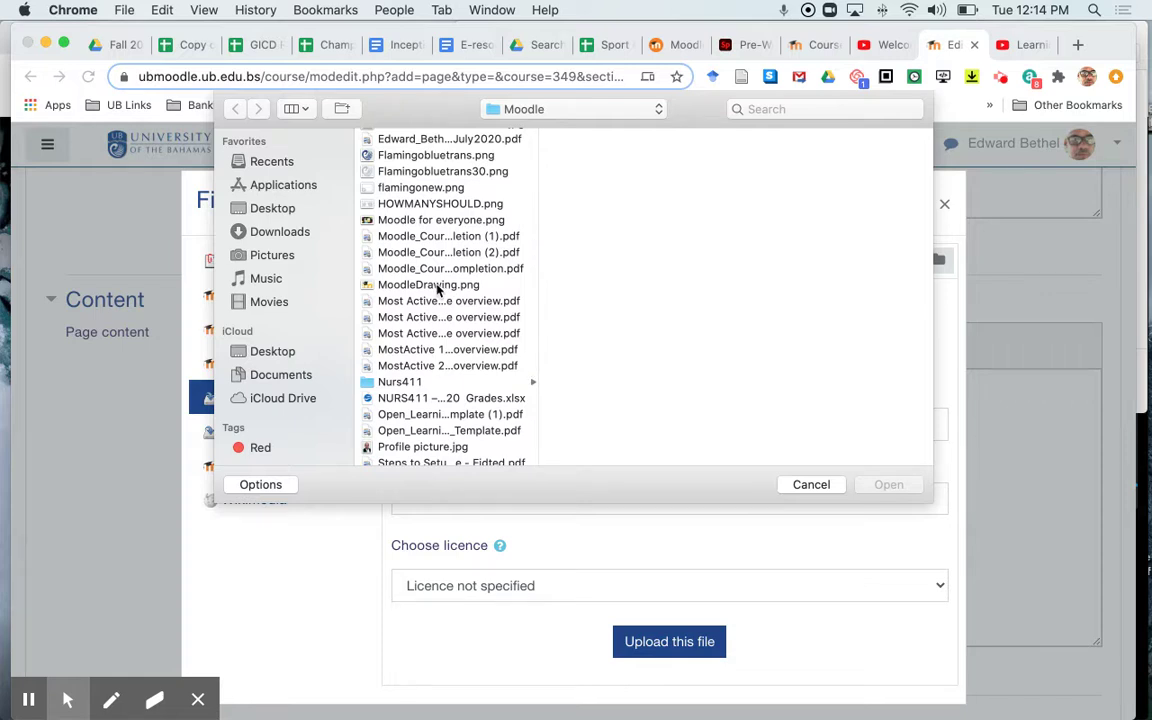
{"action": "left_click", "coordinate": [437, 286]}
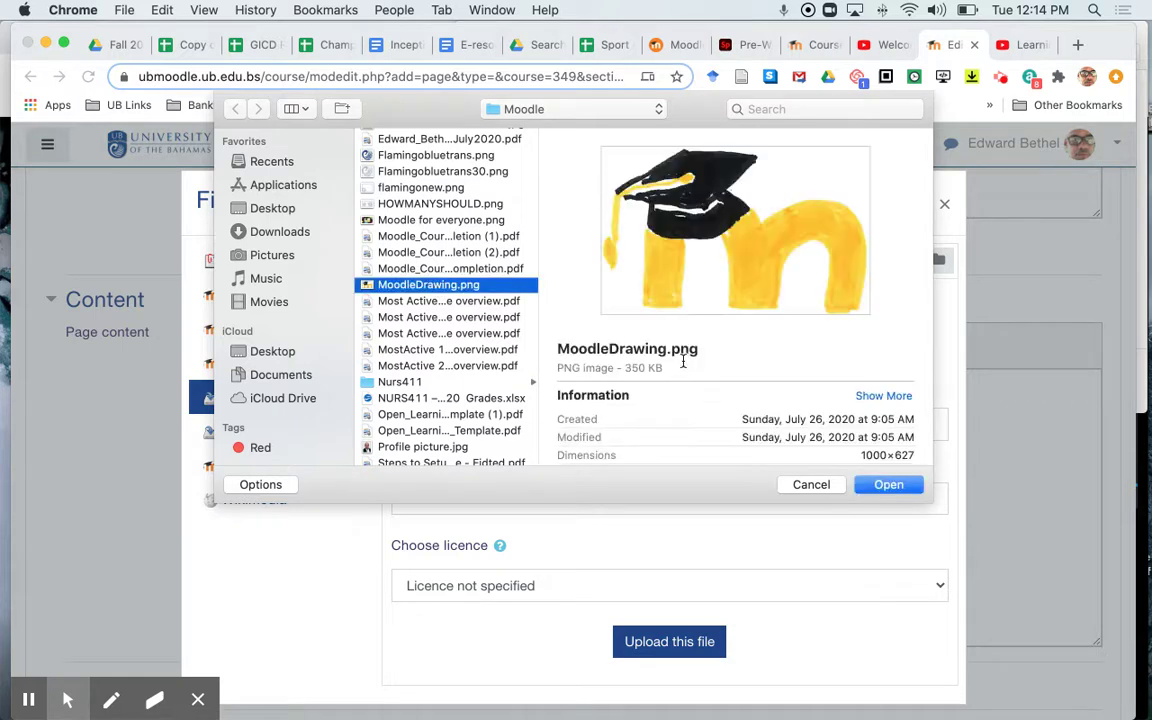
{"action": "left_click", "coordinate": [888, 485]}
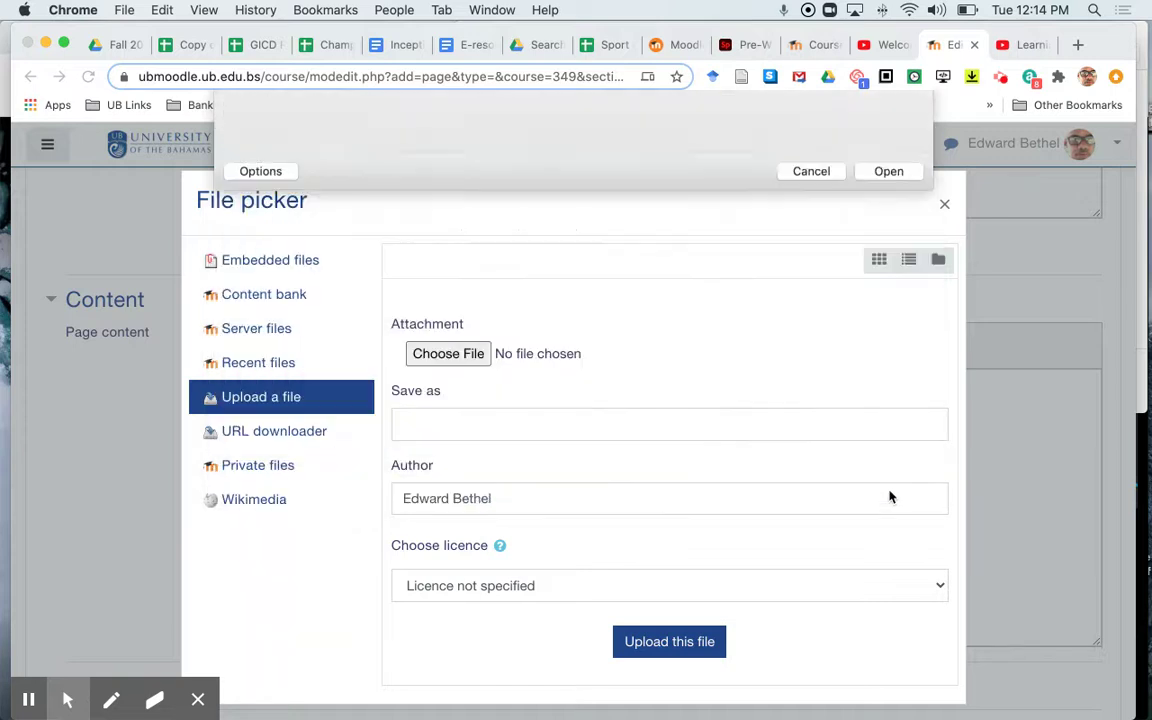
{"action": "left_click", "coordinate": [674, 640]}
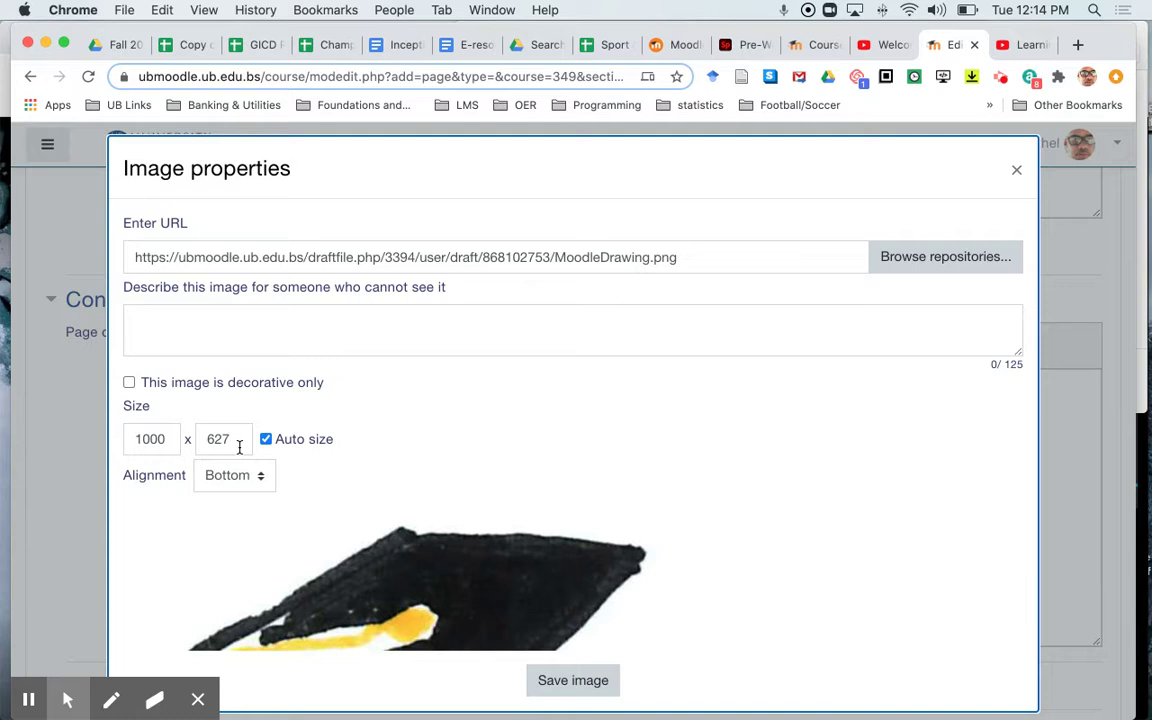
Step: Set the image width to 300 with automatic sizing, describe it as "Moodle drawing" and save it into the page content
{"action": "double_click", "coordinate": [153, 441]}
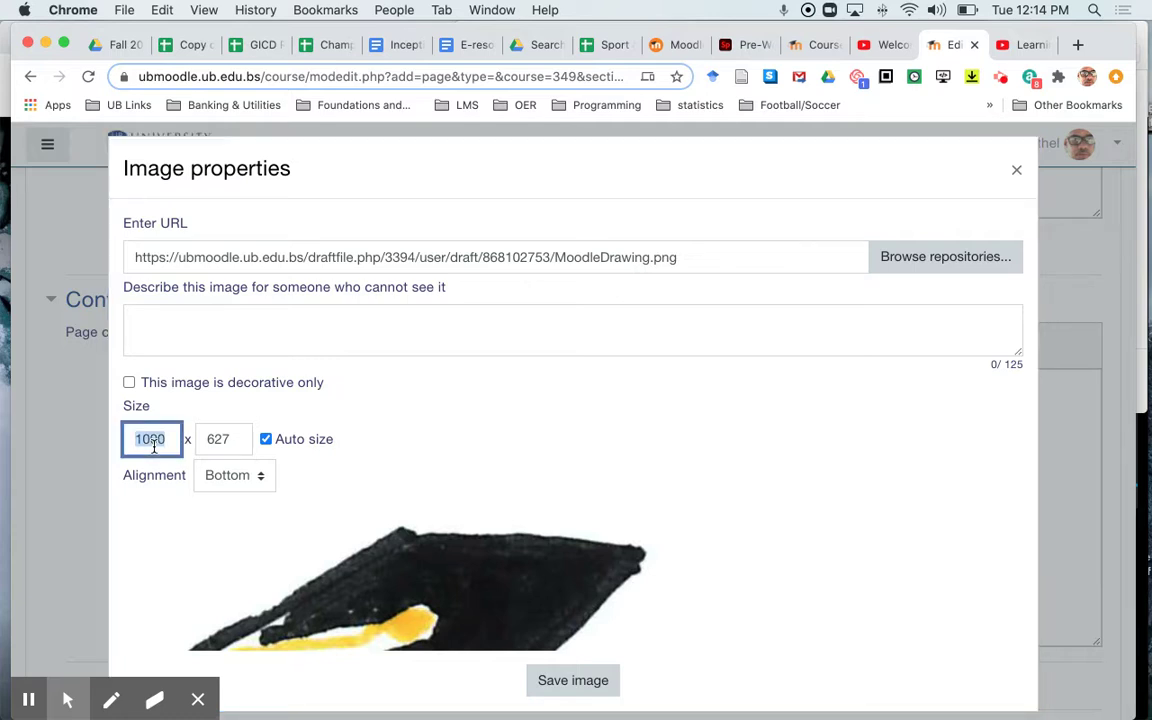
{"action": "type", "text": "300"}
{"action": "key", "text": "Tab"}
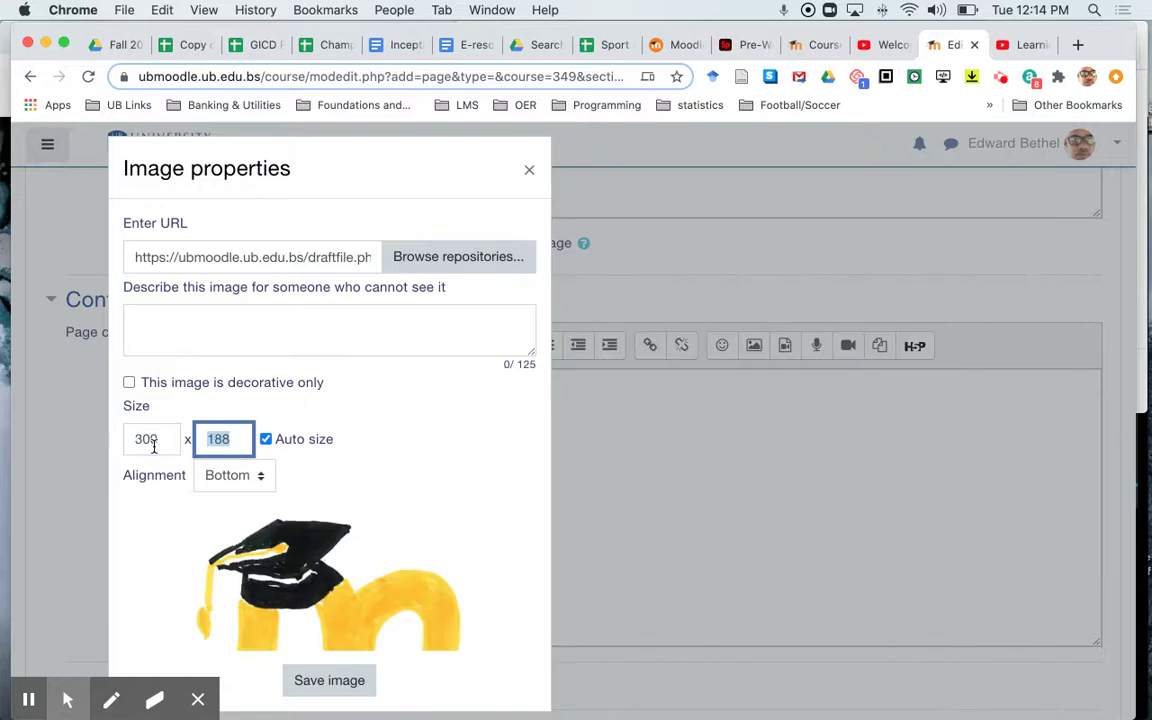
{"action": "left_click", "coordinate": [243, 318]}
{"action": "type", "text": "Moo"}
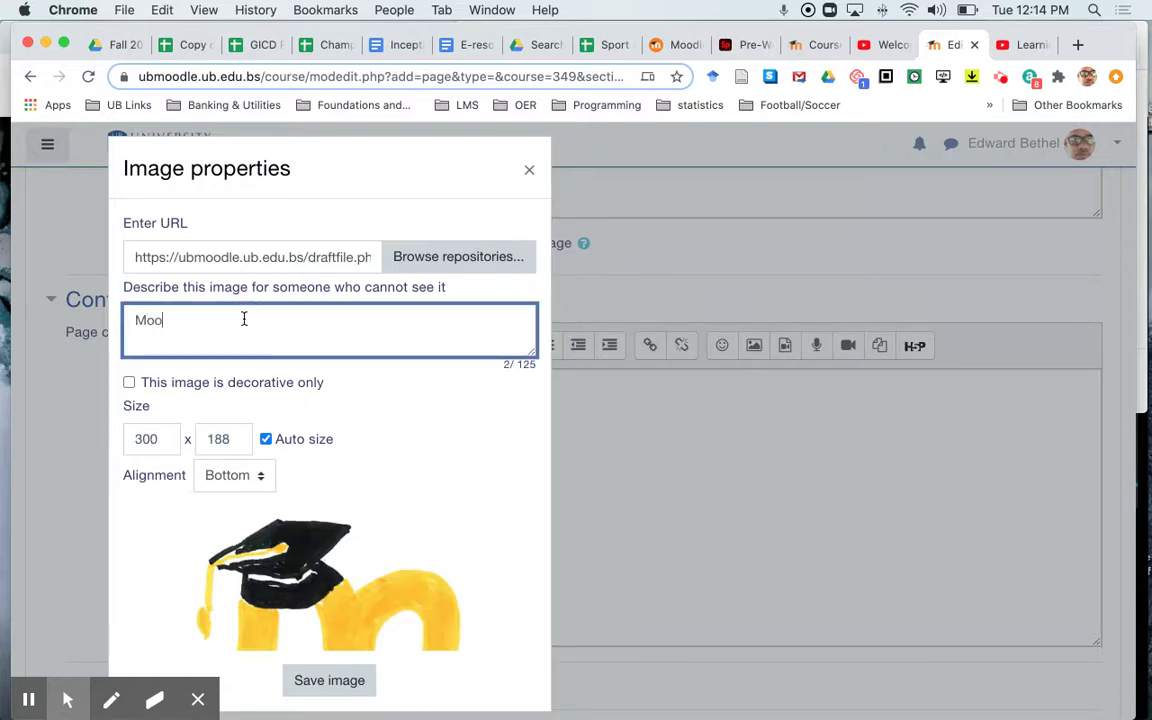
{"action": "type", "text": "dle drawing"}
{"action": "left_click", "coordinate": [307, 680]}
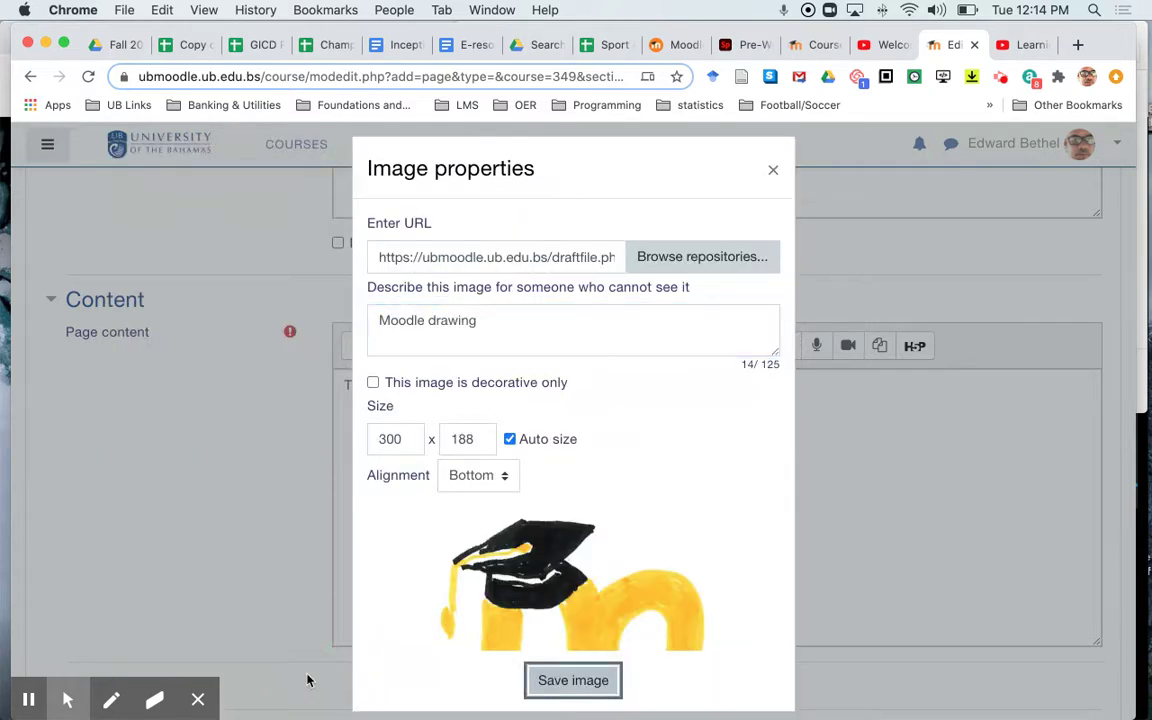
{"action": "left_click", "coordinate": [569, 684]}
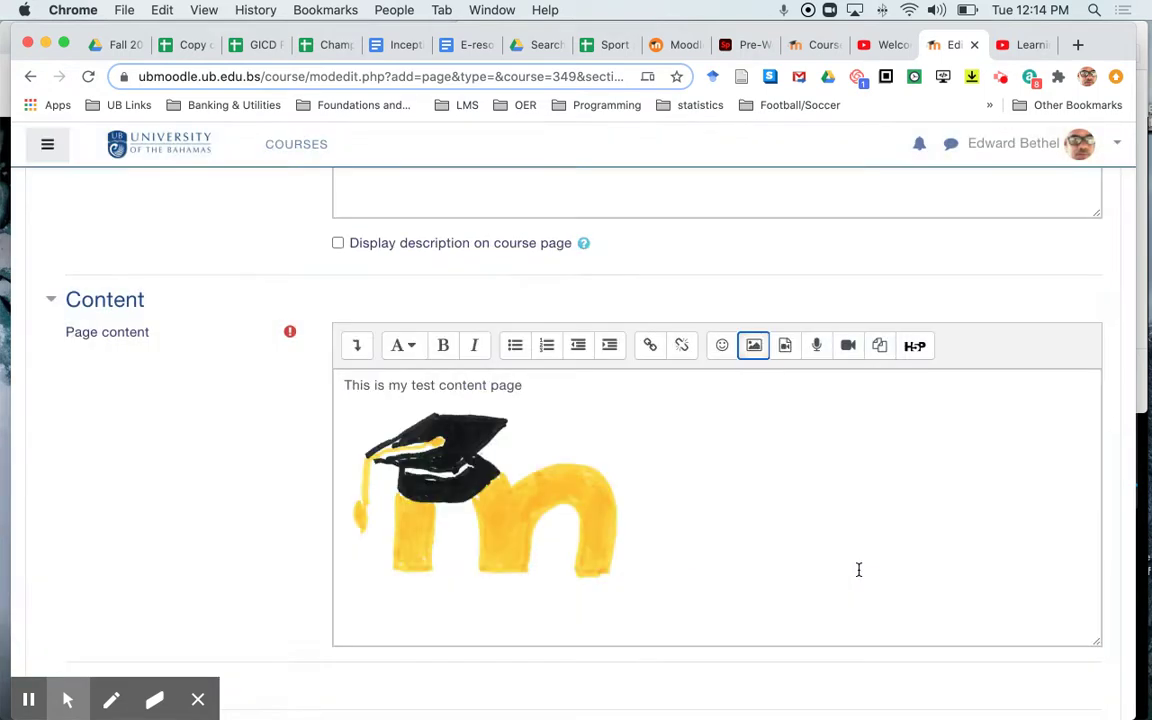
Step: Below the image, write "Moodle is a learning management system that allows students and teachers to interact and teach and learn."
{"action": "left_click", "coordinate": [697, 530]}
{"action": "key", "text": "Return"}
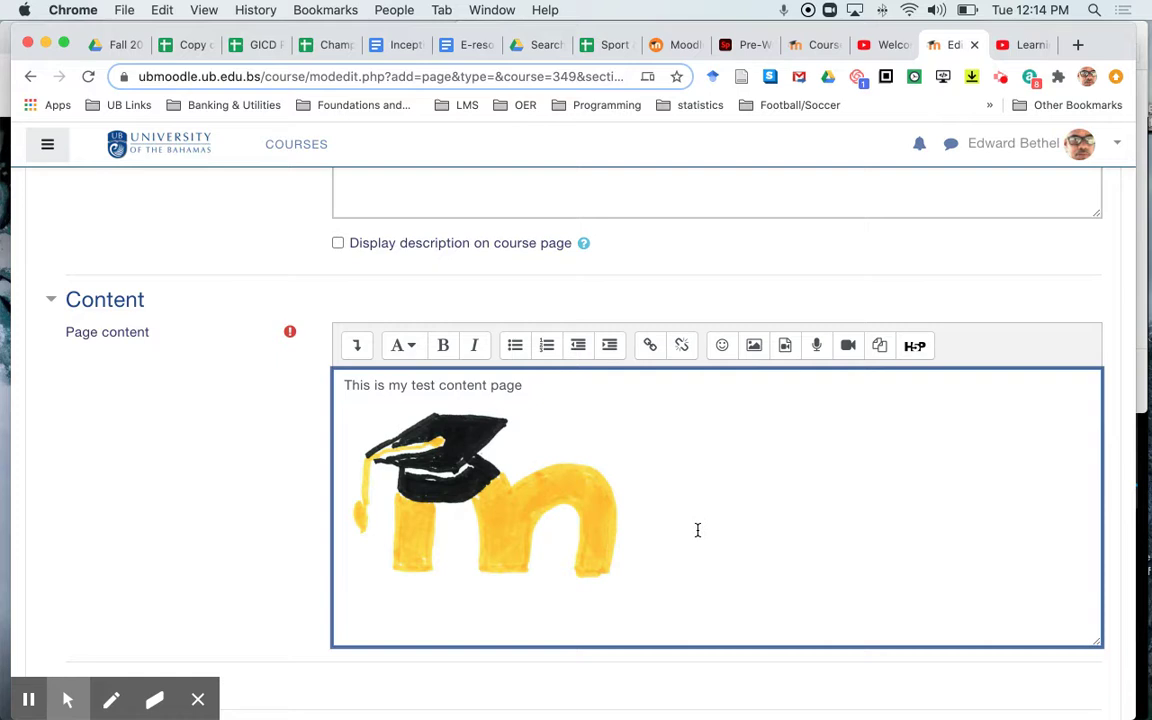
{"action": "type", "text": "Moodle is a lea"}
{"action": "key", "text": "BackSpace"}
{"action": "key", "text": "BackSpace"}
{"action": "key", "text": "BackSpace"}
{"action": "type", "text": "learning "}
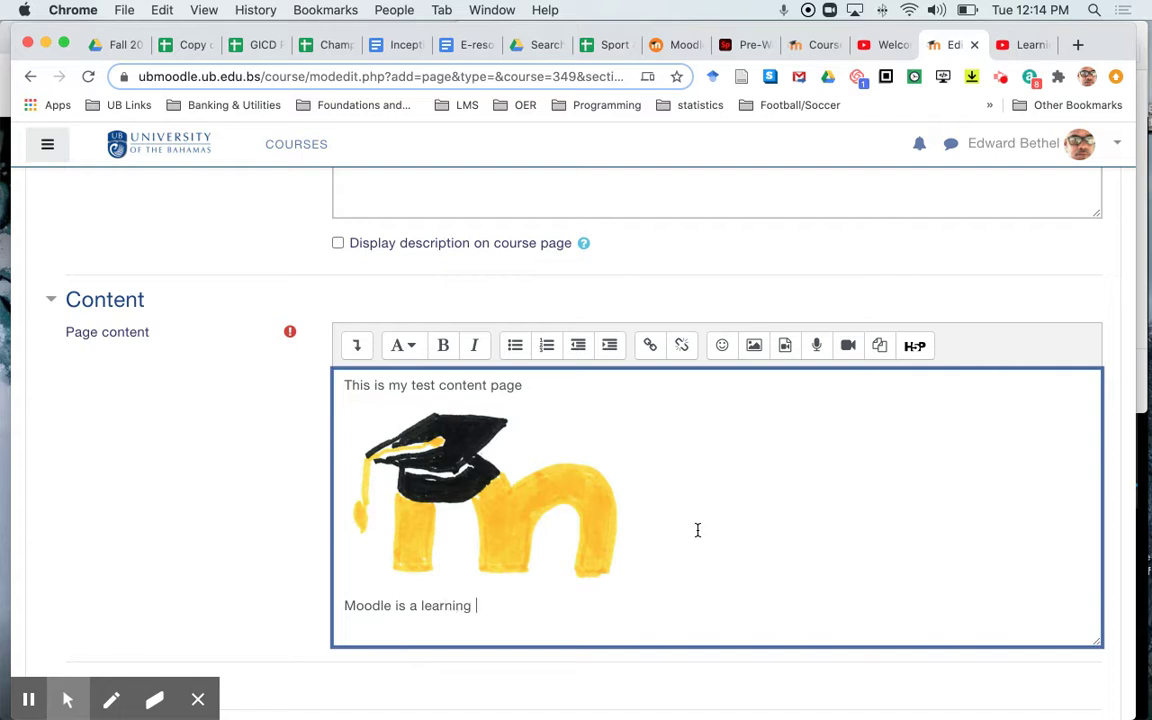
{"action": "type", "text": "maannagement"}
{"action": "key", "text": "BackSpace"}
{"action": "key", "text": "BackSpace"}
{"action": "key", "text": "BackSpace"}
{"action": "key", "text": "BackSpace"}
{"action": "type", "text": "ment system that allows students and teache"}
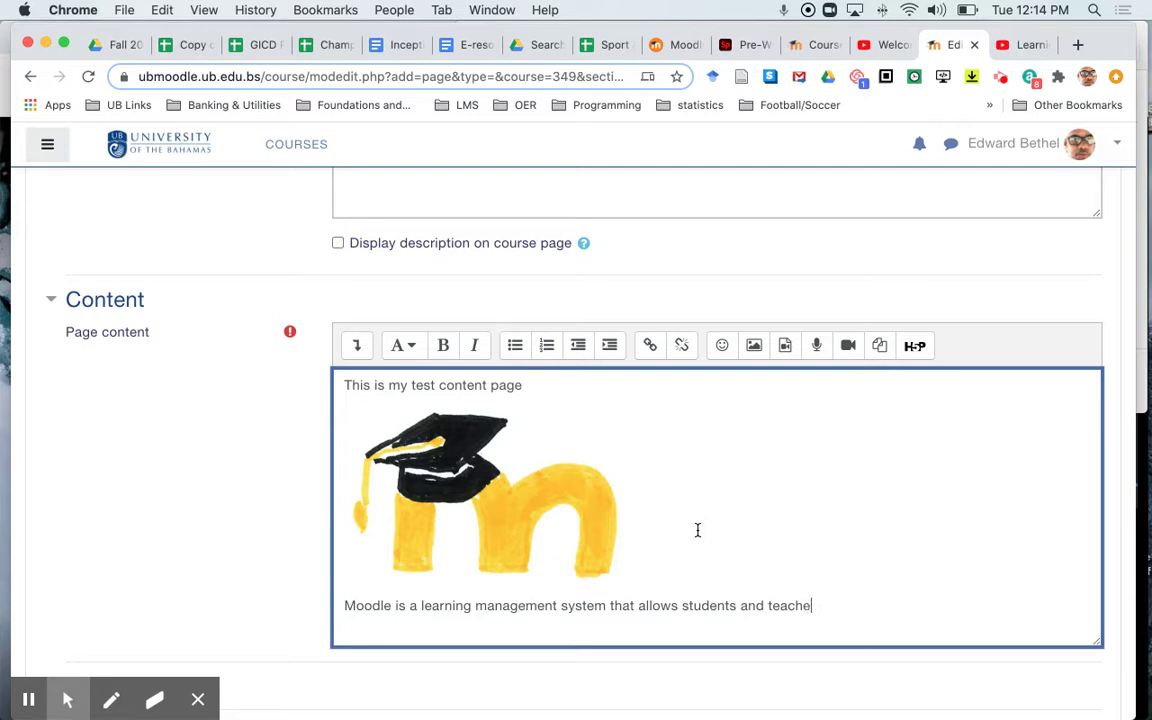
{"action": "type", "text": "rs to interact t"}
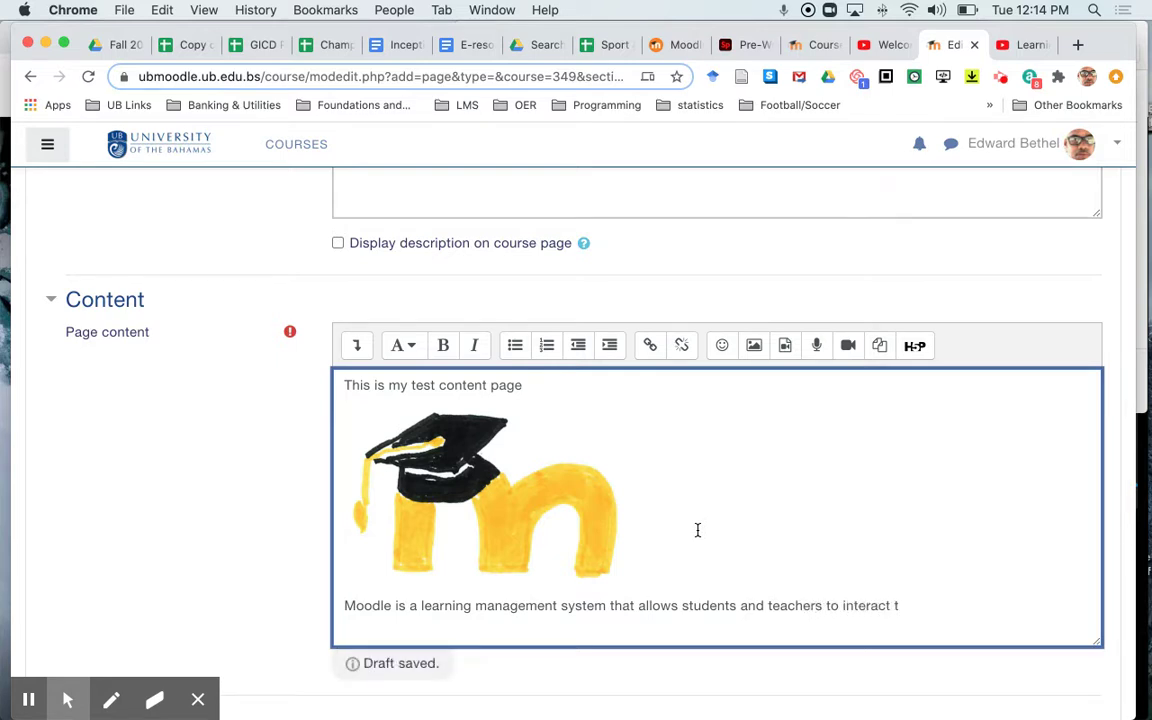
{"action": "key", "text": "BackSpace"}
{"action": "type", "text": "and teach"}
{"action": "type", "text": " and lear"}
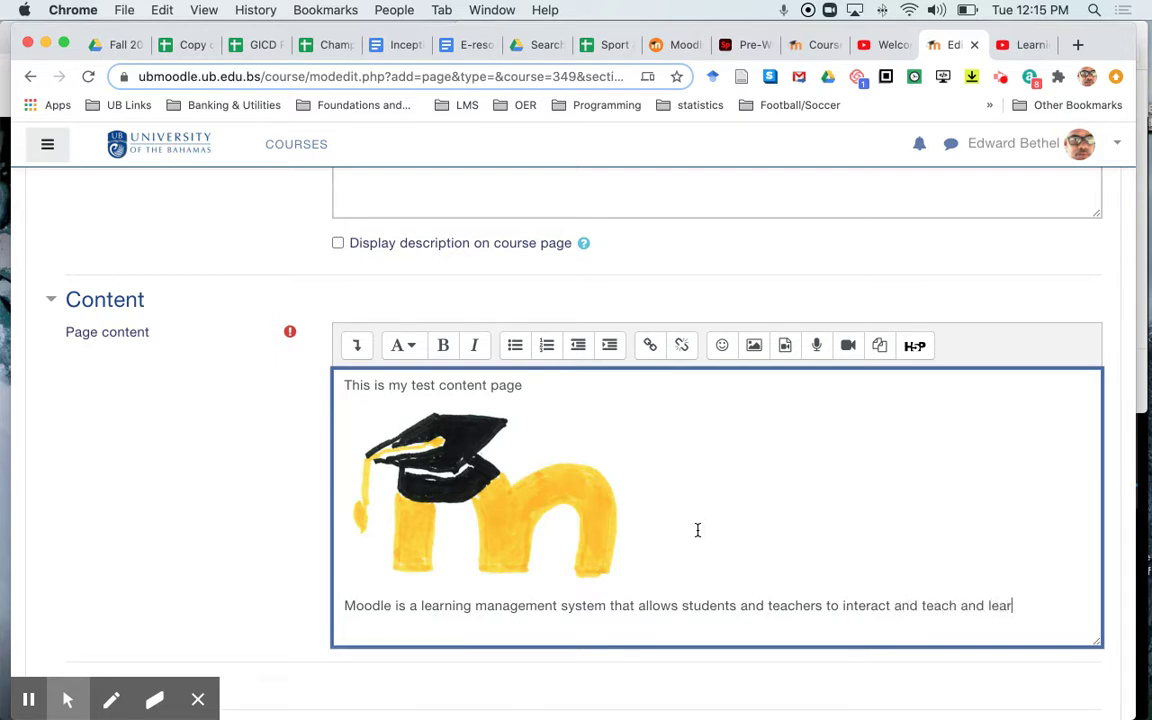
{"action": "type", "text": "n as"}
{"action": "key", "text": "BackSpace"}
{"action": "key", "text": "BackSpace"}
{"action": "key", "text": "BackSpace"}
{"action": "type", "text": "."}
{"action": "key", "text": "Return"}
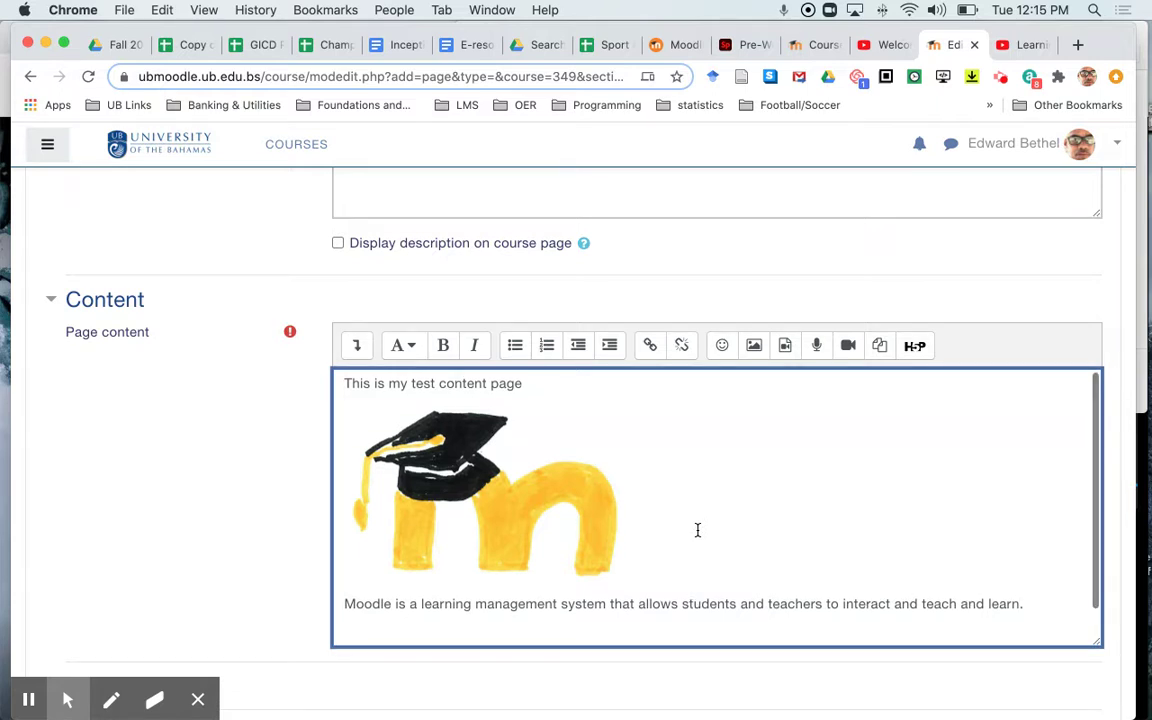
Step: Record a short audio clip and attach it below the Moodle sentence in the page content
{"action": "left_click", "coordinate": [817, 345]}
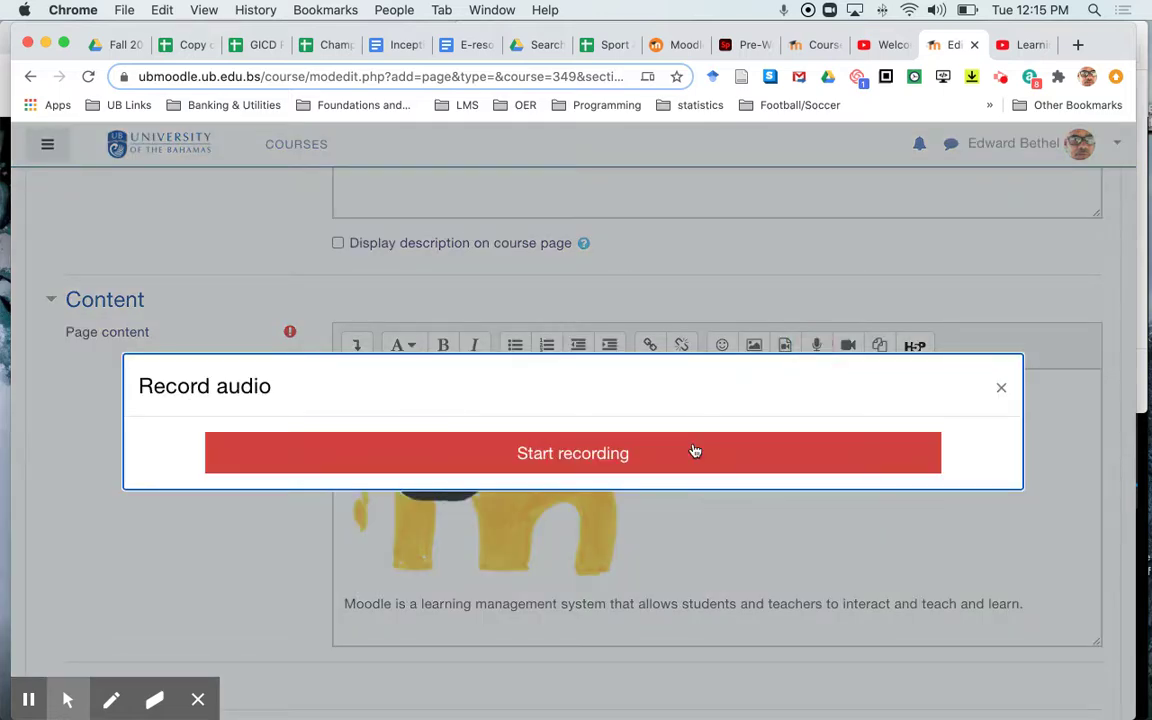
{"action": "left_click", "coordinate": [695, 451]}
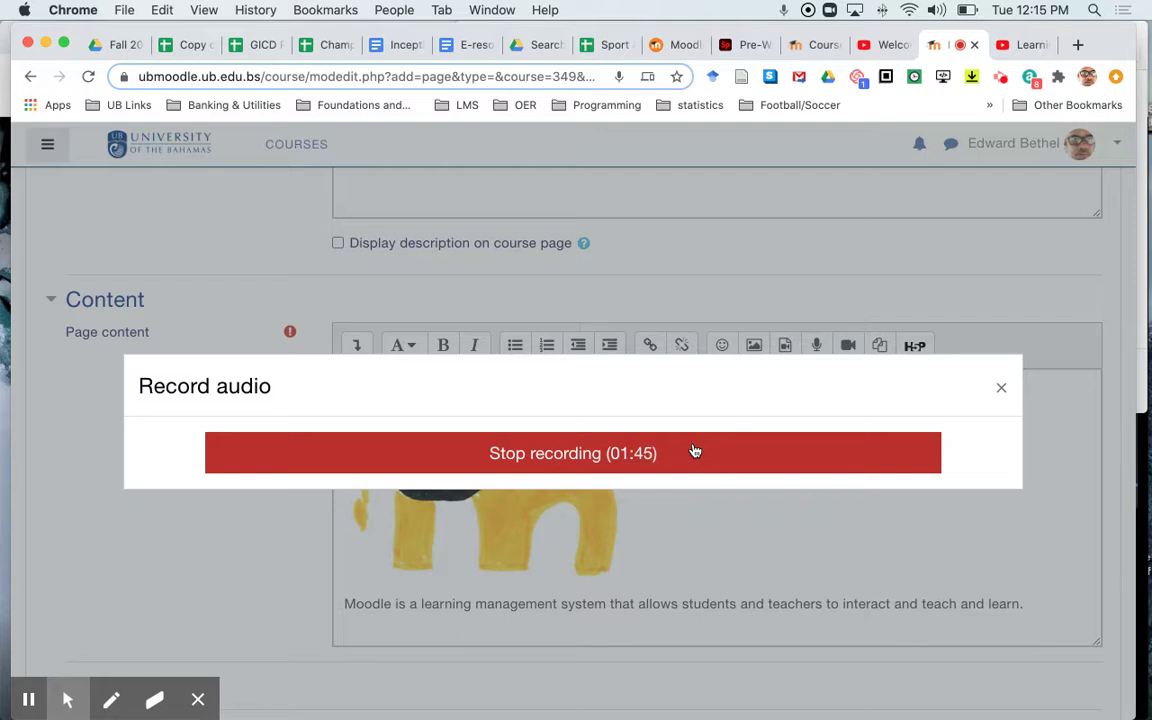
{"action": "left_click", "coordinate": [692, 451]}
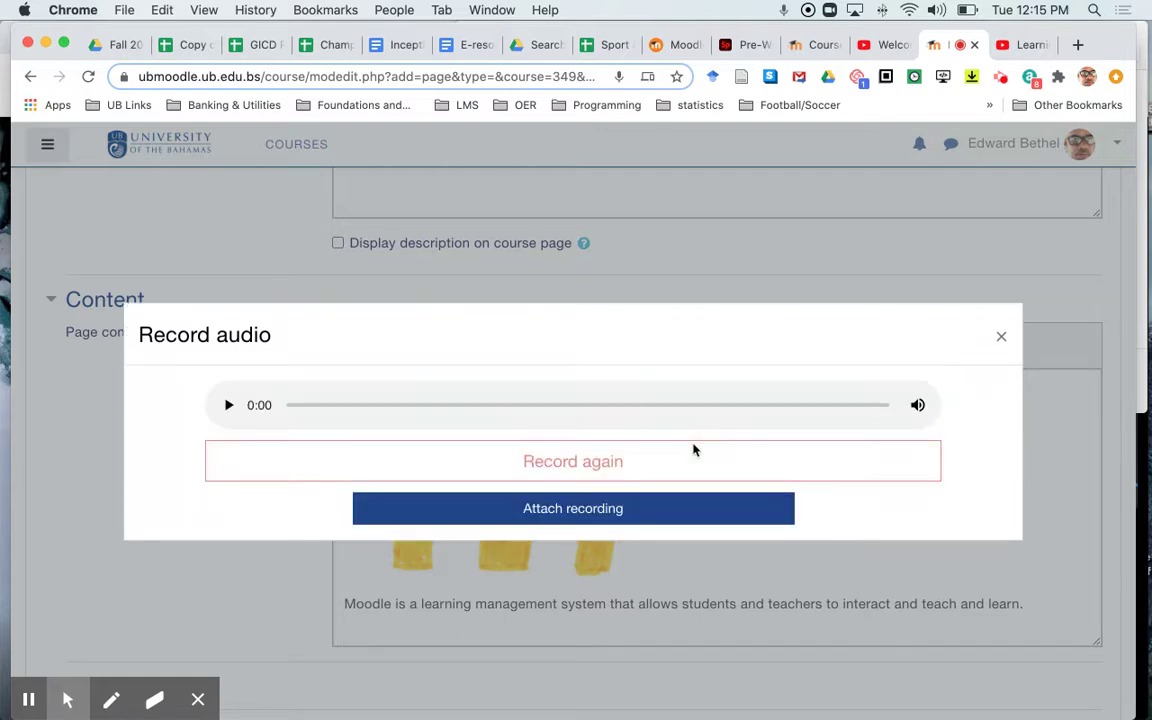
{"action": "left_click", "coordinate": [665, 520]}
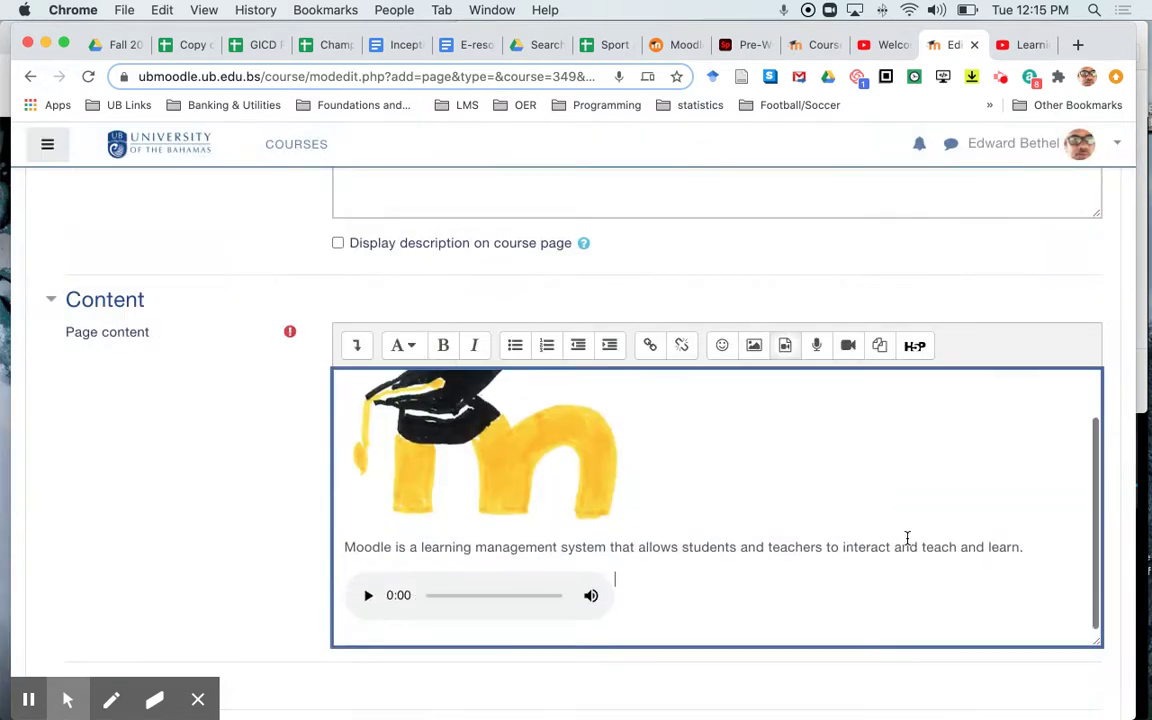
Step: Add the closing line "This is the end of my test." below the audio recording
{"action": "key", "text": "Return"}
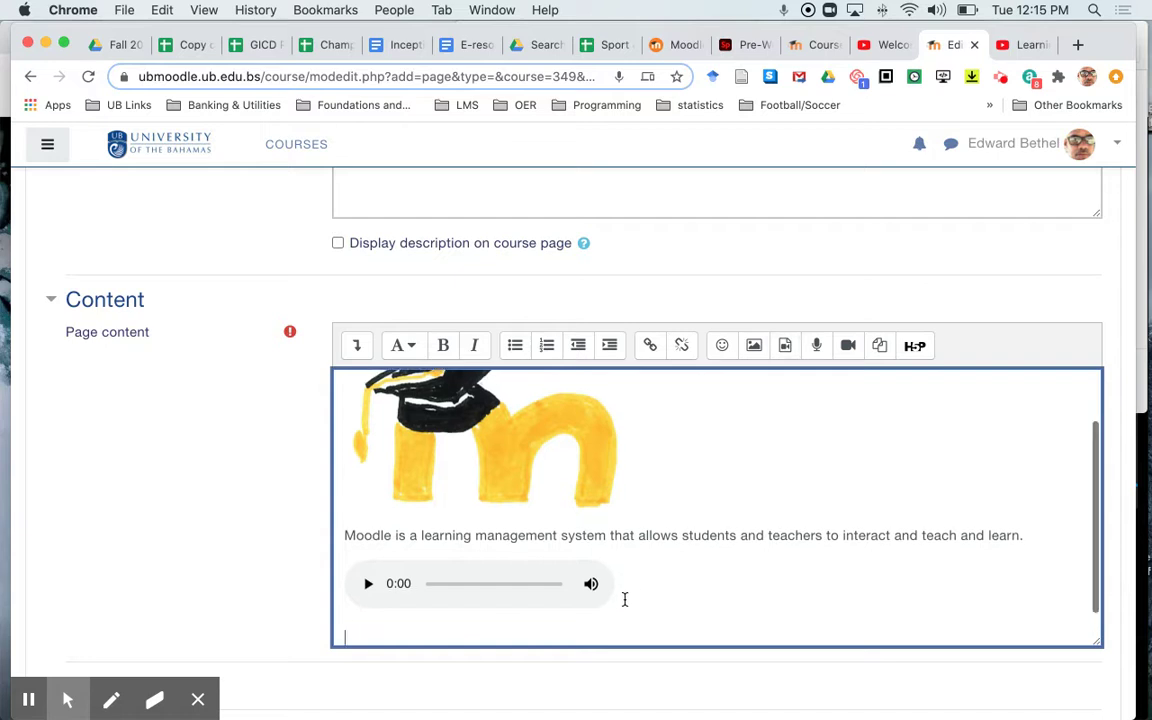
{"action": "type", "text": "This "}
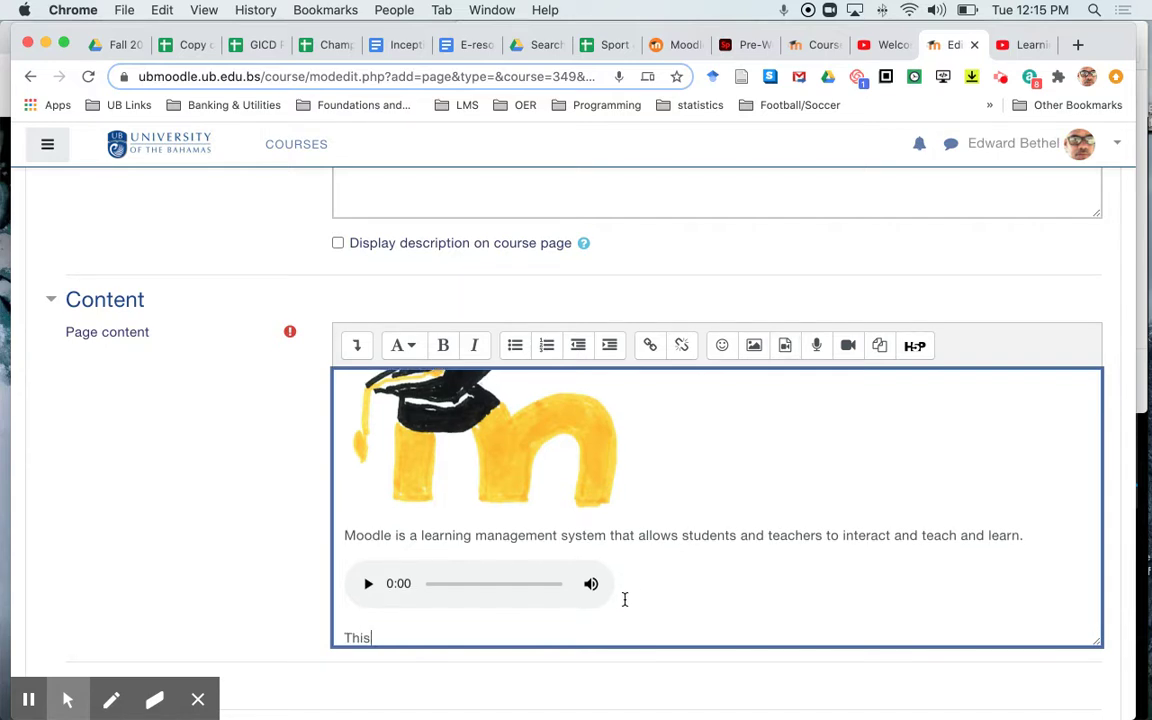
{"action": "type", "text": "is the end of my test"}
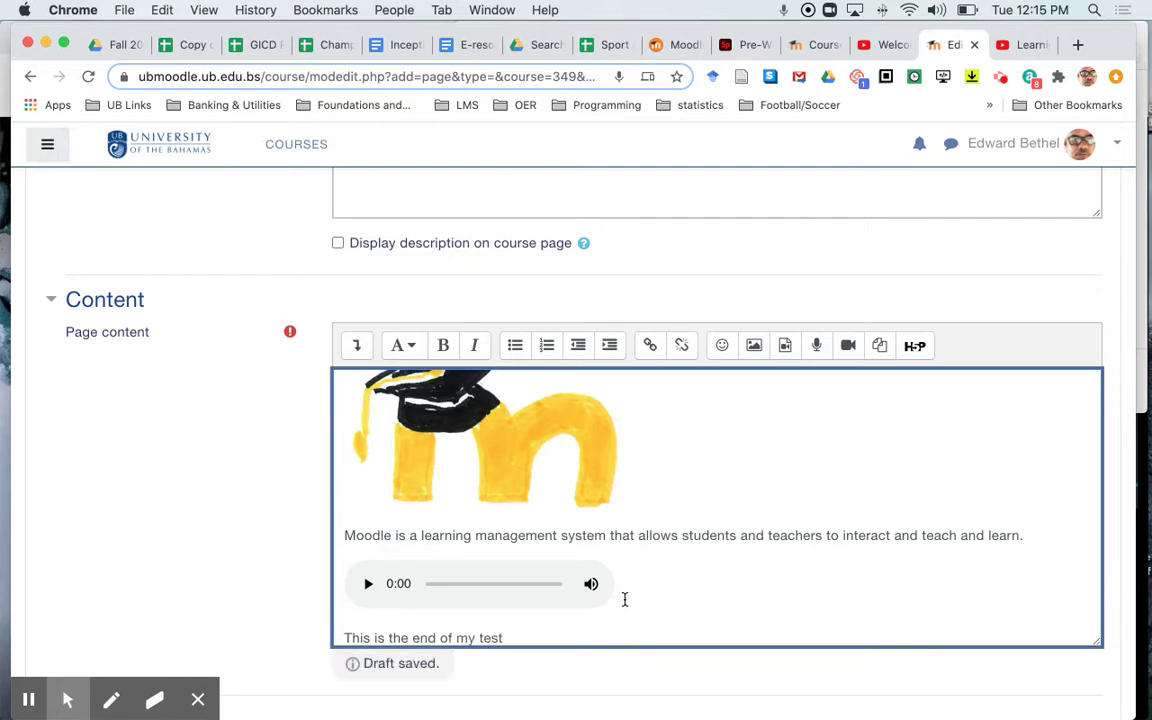
{"action": "type", "text": "."}
Step: Save the new page, display it and look over its text, image and audio player
{"action": "scroll", "coordinate": [624, 599], "scroll_direction": "down", "scroll_amount": 1}
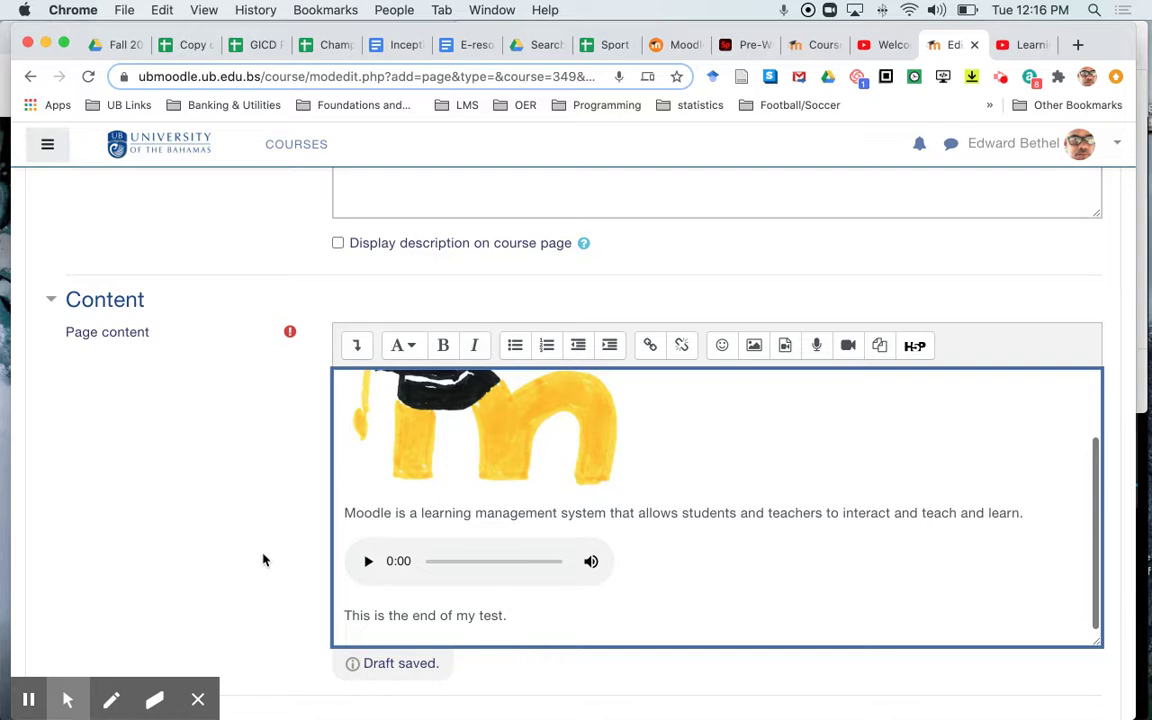
{"action": "scroll", "coordinate": [263, 560], "scroll_direction": "down", "scroll_amount": 10}
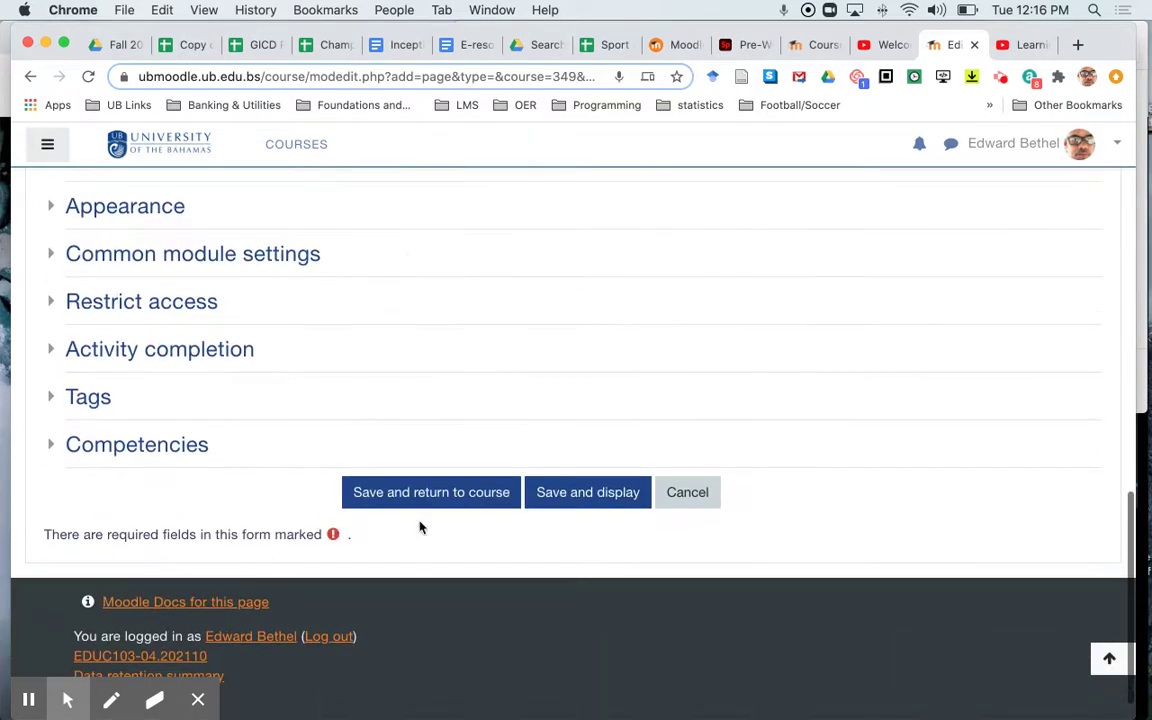
{"action": "left_click", "coordinate": [590, 495]}
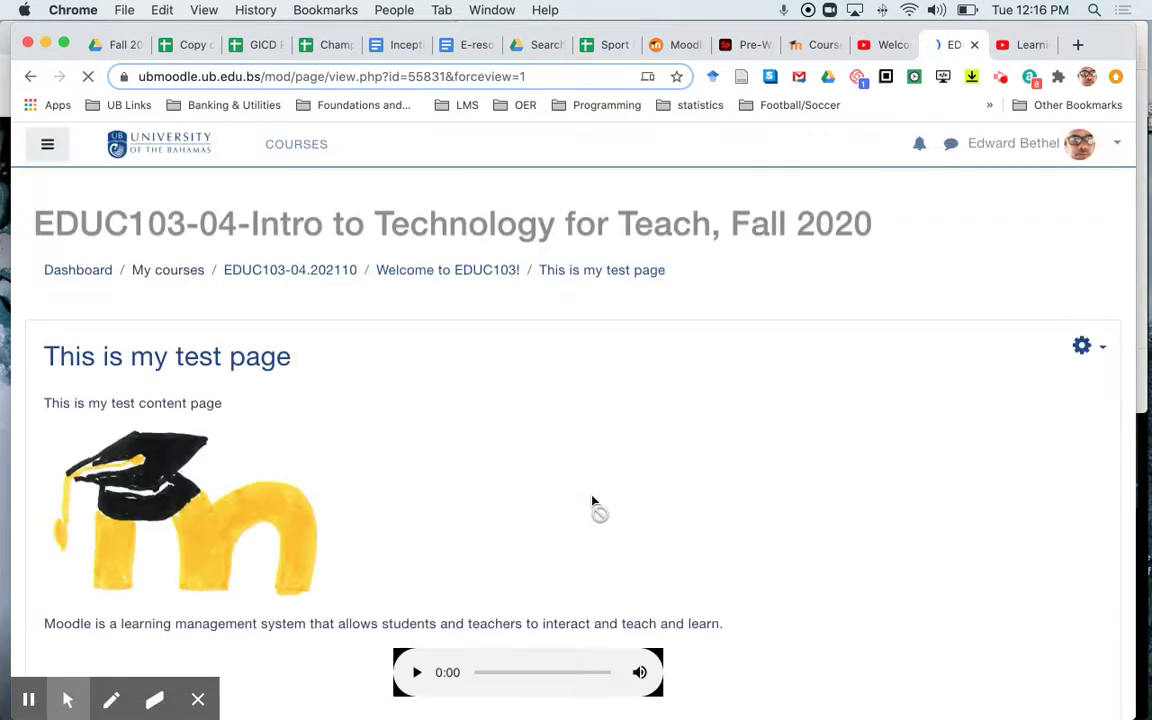
{"action": "scroll", "coordinate": [592, 502], "scroll_direction": "down", "scroll_amount": 5}
{"action": "scroll", "coordinate": [463, 364], "scroll_direction": "up", "scroll_amount": 2}
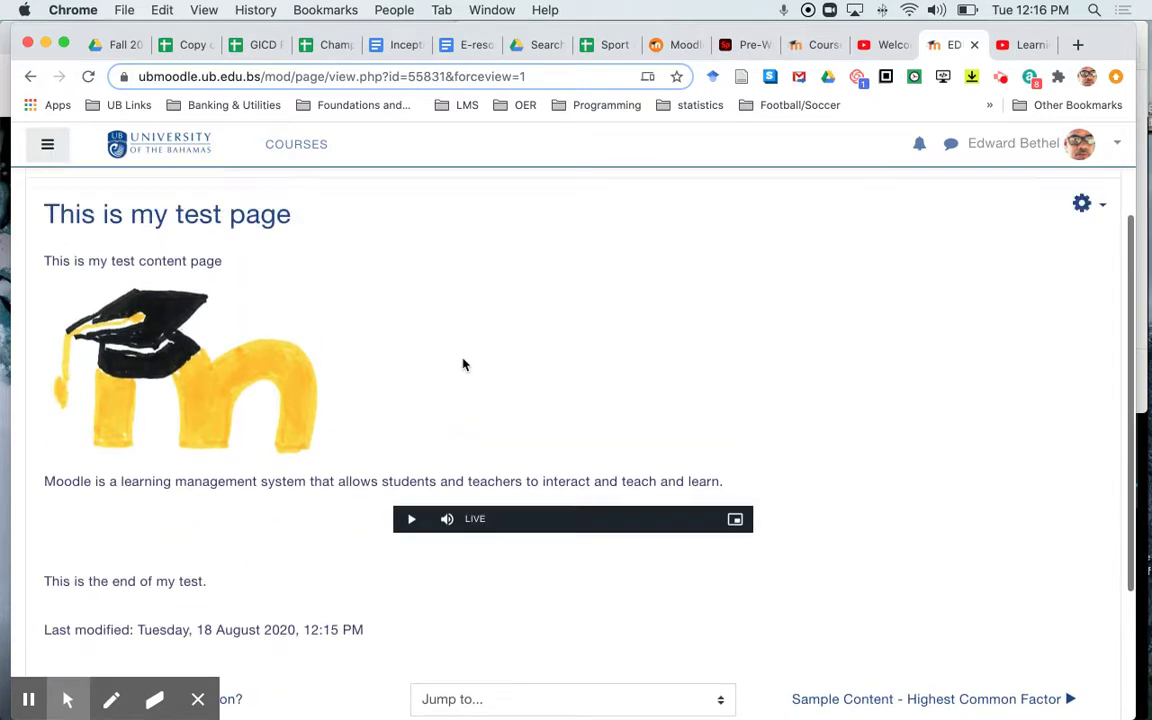
{"action": "scroll", "coordinate": [463, 364], "scroll_direction": "down", "scroll_amount": 4}
{"action": "scroll", "coordinate": [463, 364], "scroll_direction": "up", "scroll_amount": 7}
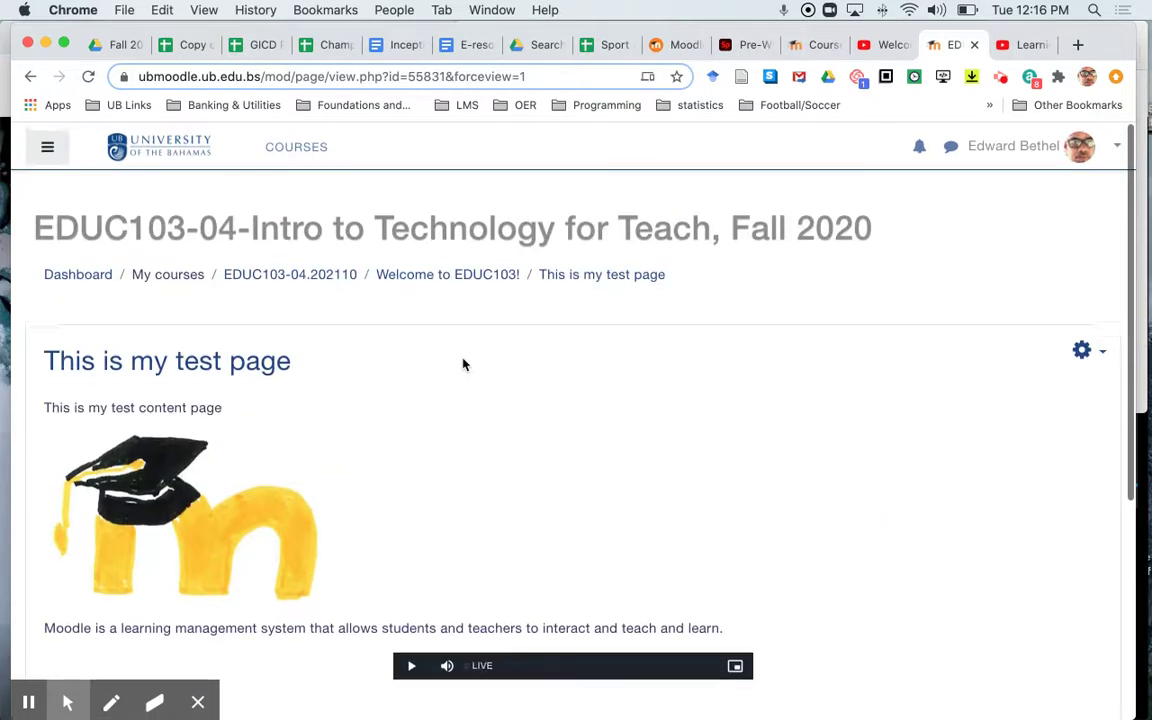
Step: Return to the Welcome to EDUC103! section, find the new "This is my test page" resource and open it
{"action": "left_click", "coordinate": [453, 272]}
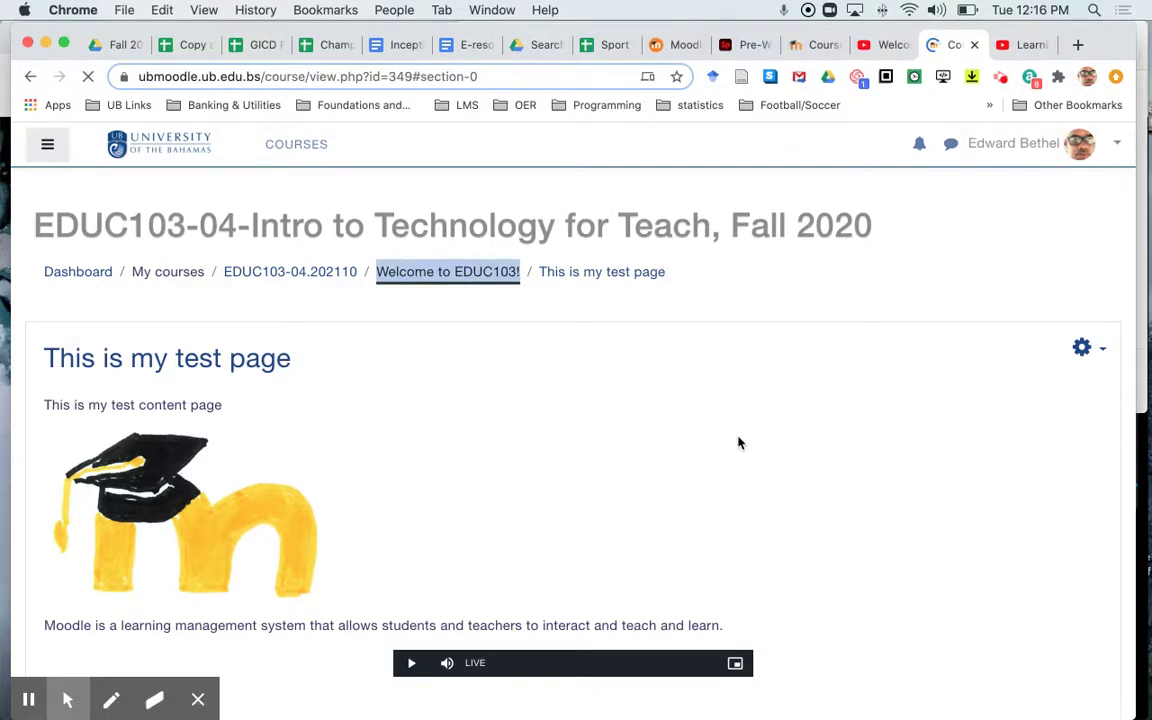
{"action": "scroll", "coordinate": [739, 443], "scroll_direction": "down", "scroll_amount": 10}
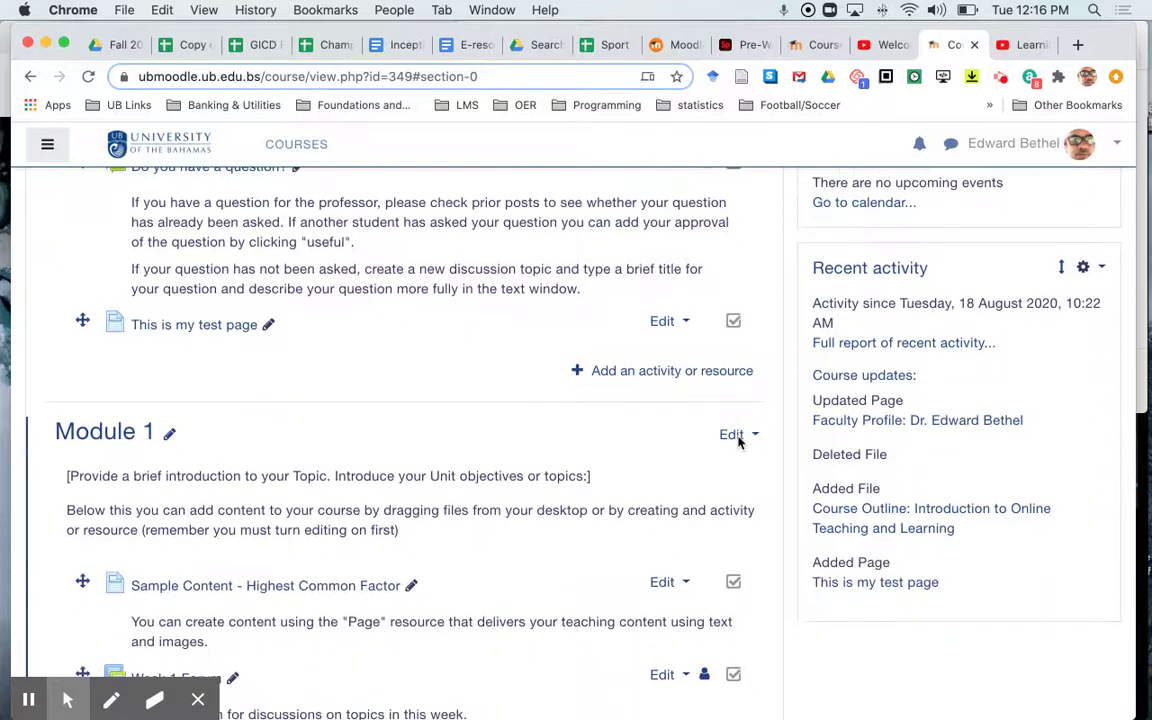
{"action": "left_click", "coordinate": [195, 328]}
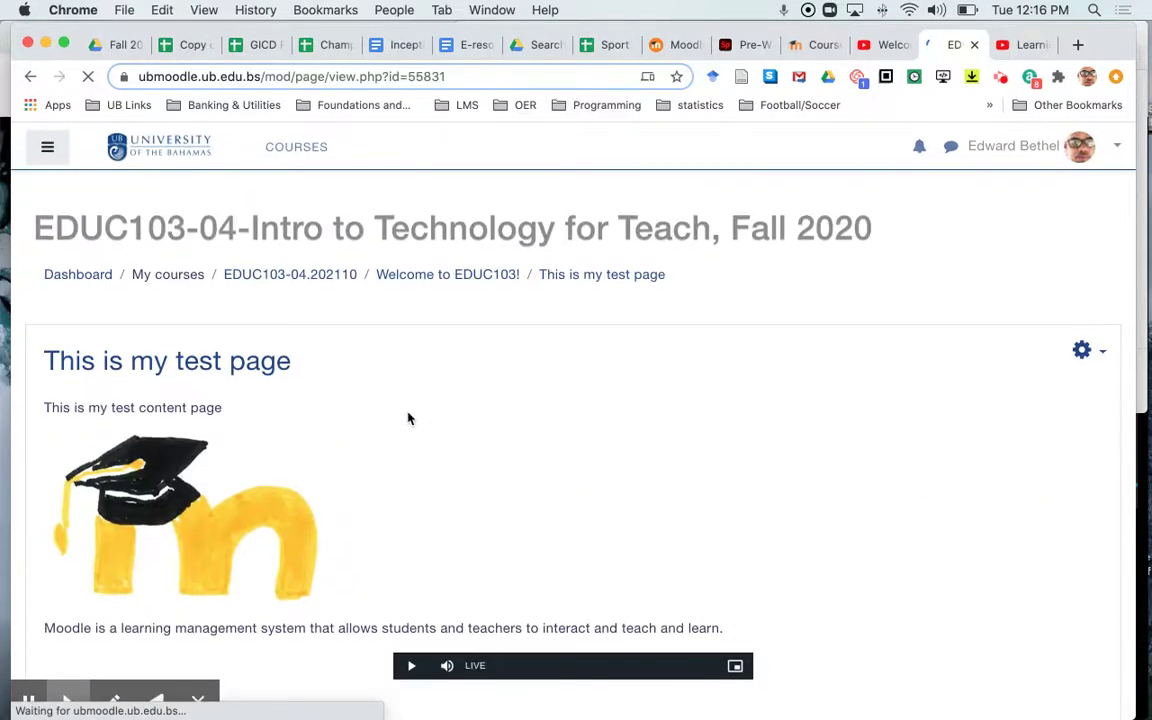
Step: Go back to the Welcome to EDUC103! section and look over its introduction and list of resources
{"action": "left_click", "coordinate": [450, 279]}
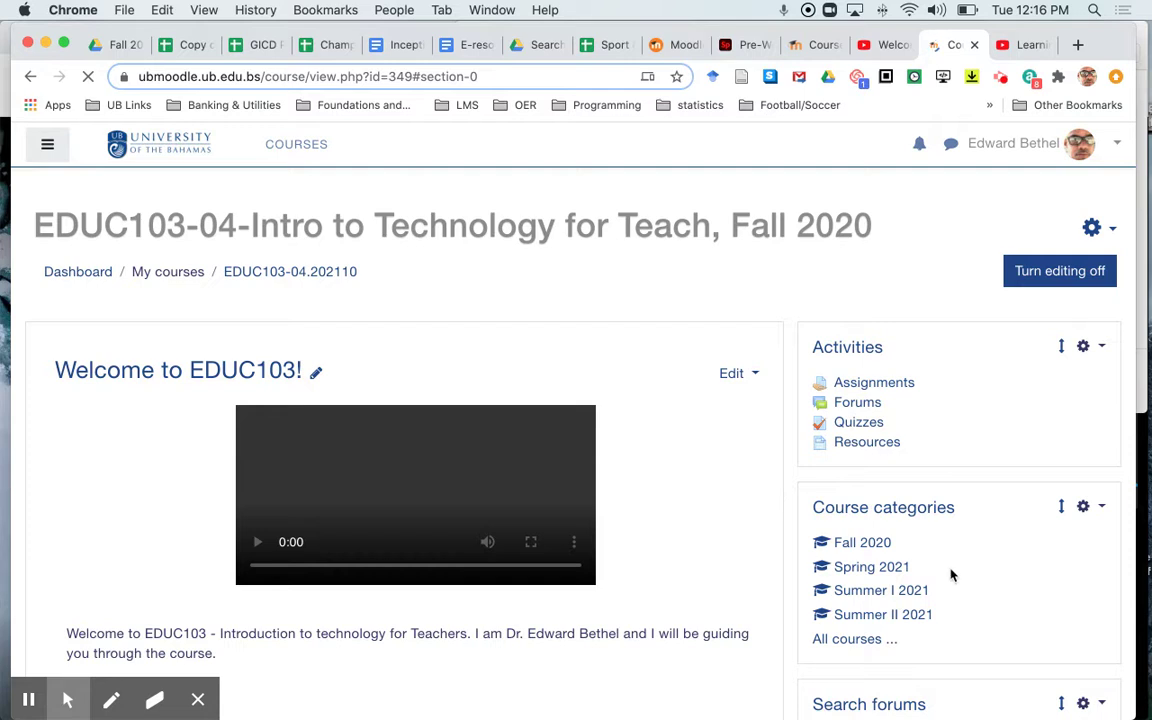
{"action": "scroll", "coordinate": [949, 571], "scroll_direction": "down", "scroll_amount": 10}
{"action": "scroll", "coordinate": [952, 576], "scroll_direction": "down", "scroll_amount": 1}
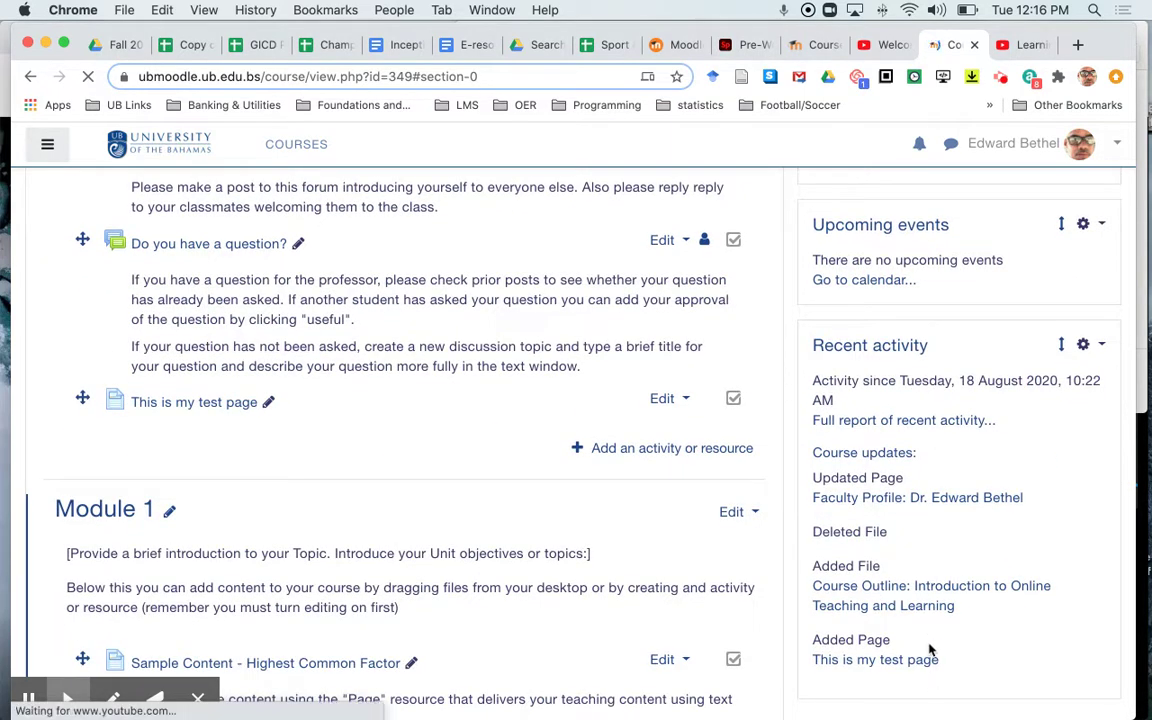
{"action": "scroll", "coordinate": [929, 650], "scroll_direction": "down", "scroll_amount": 3}
{"action": "scroll", "coordinate": [929, 650], "scroll_direction": "up", "scroll_amount": 10}
{"action": "scroll", "coordinate": [929, 650], "scroll_direction": "up", "scroll_amount": 5}
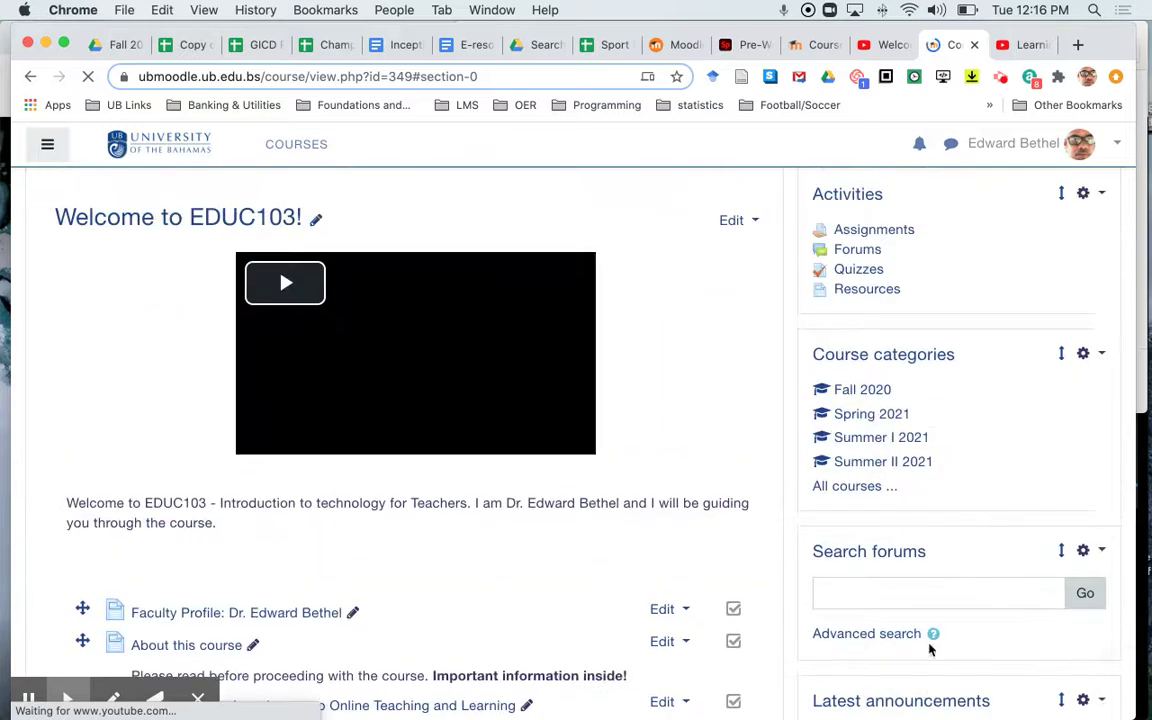
{"action": "scroll", "coordinate": [604, 586], "scroll_direction": "down", "scroll_amount": 3}
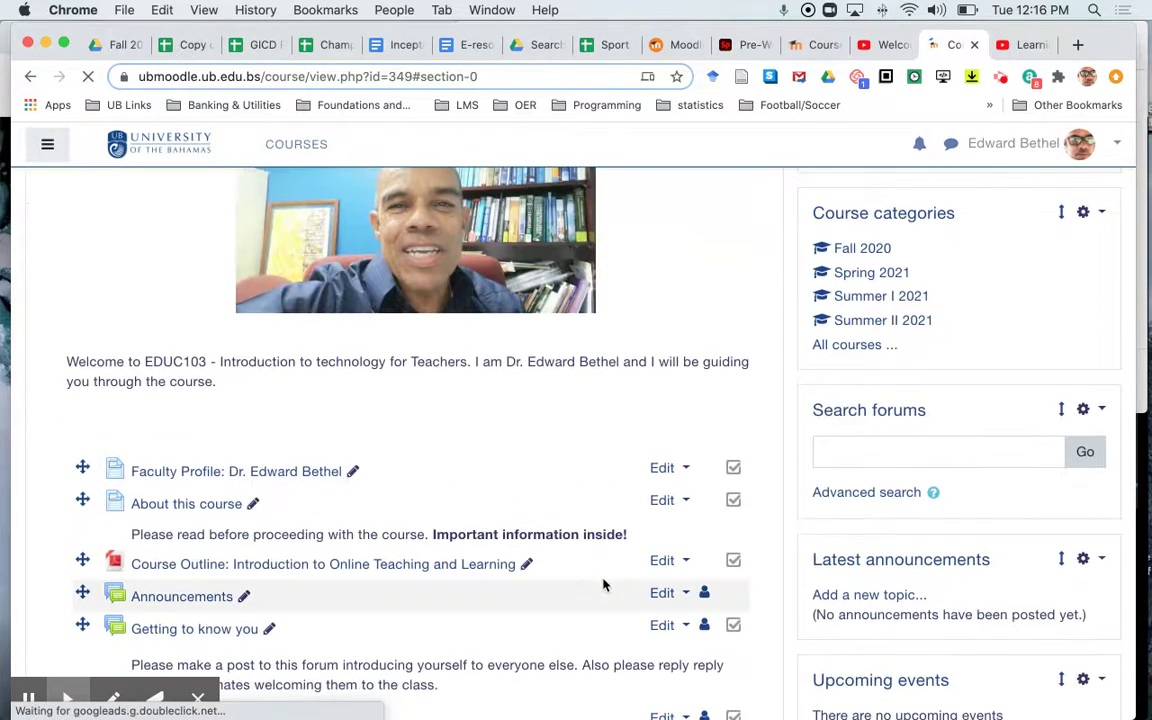
{"action": "scroll", "coordinate": [690, 622], "scroll_direction": "down", "scroll_amount": 2}
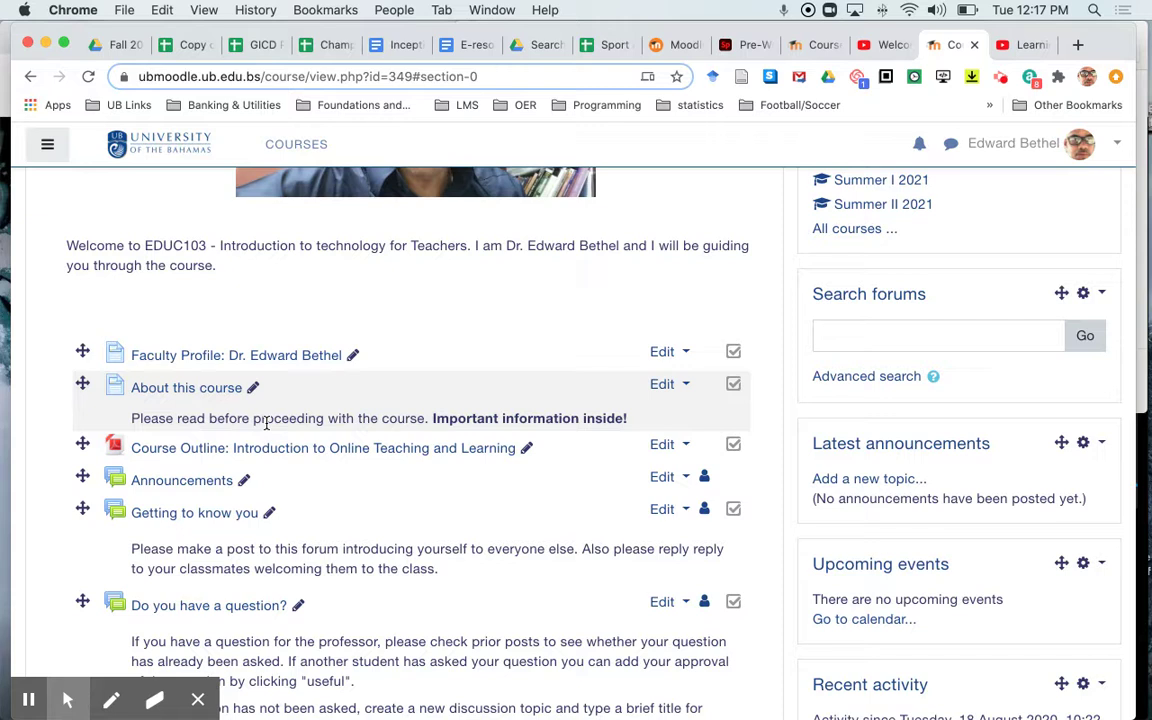
Step: Open the "About this course" page and read through it, from the Purpose to the closing Got It? section
{"action": "left_click", "coordinate": [186, 388]}
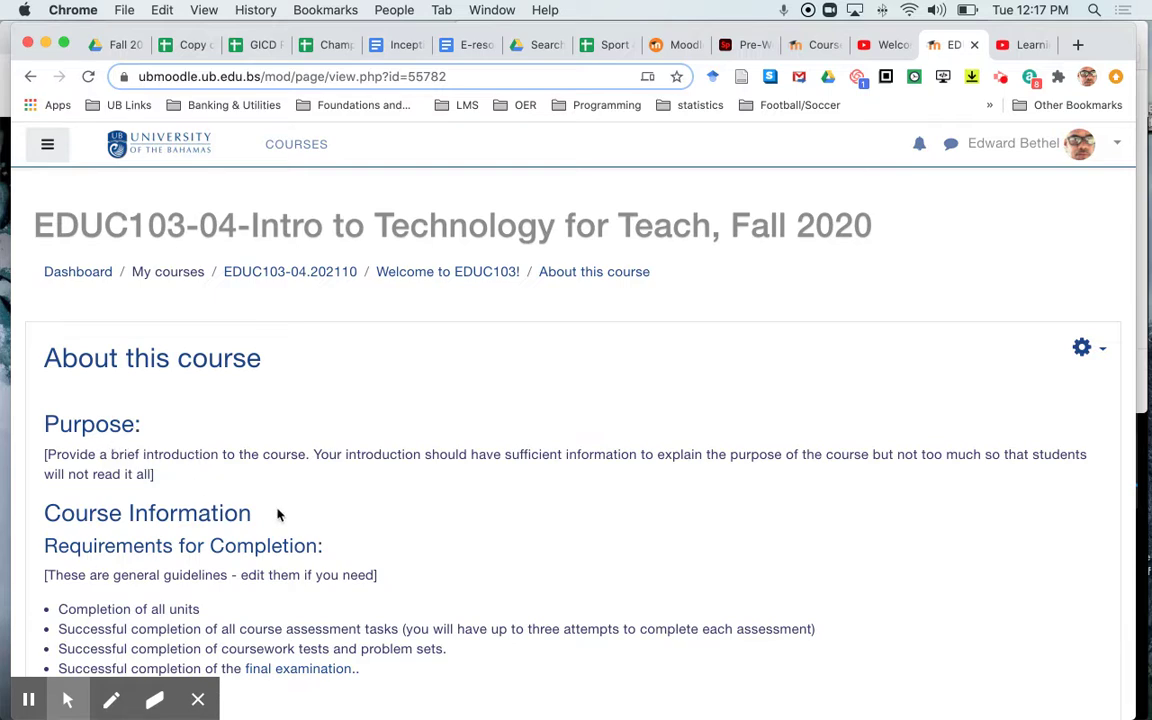
{"action": "scroll", "coordinate": [278, 514], "scroll_direction": "down", "scroll_amount": 3}
{"action": "scroll", "coordinate": [278, 514], "scroll_direction": "down", "scroll_amount": 1}
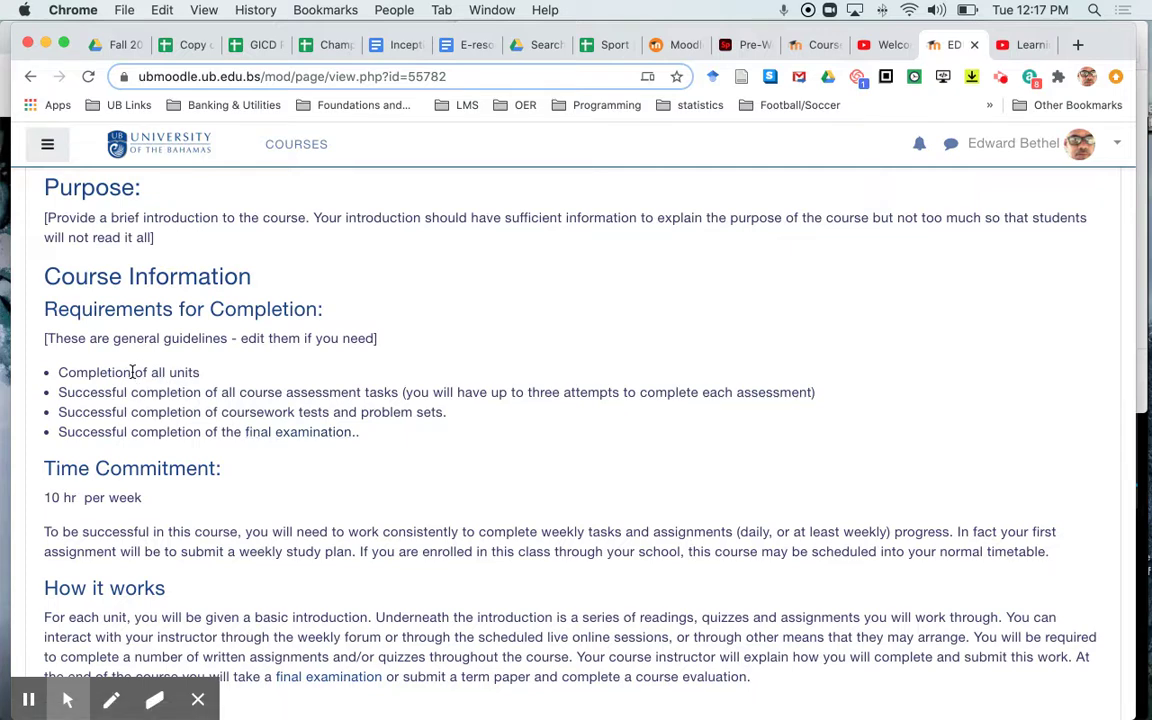
{"action": "scroll", "coordinate": [132, 372], "scroll_direction": "down", "scroll_amount": 3}
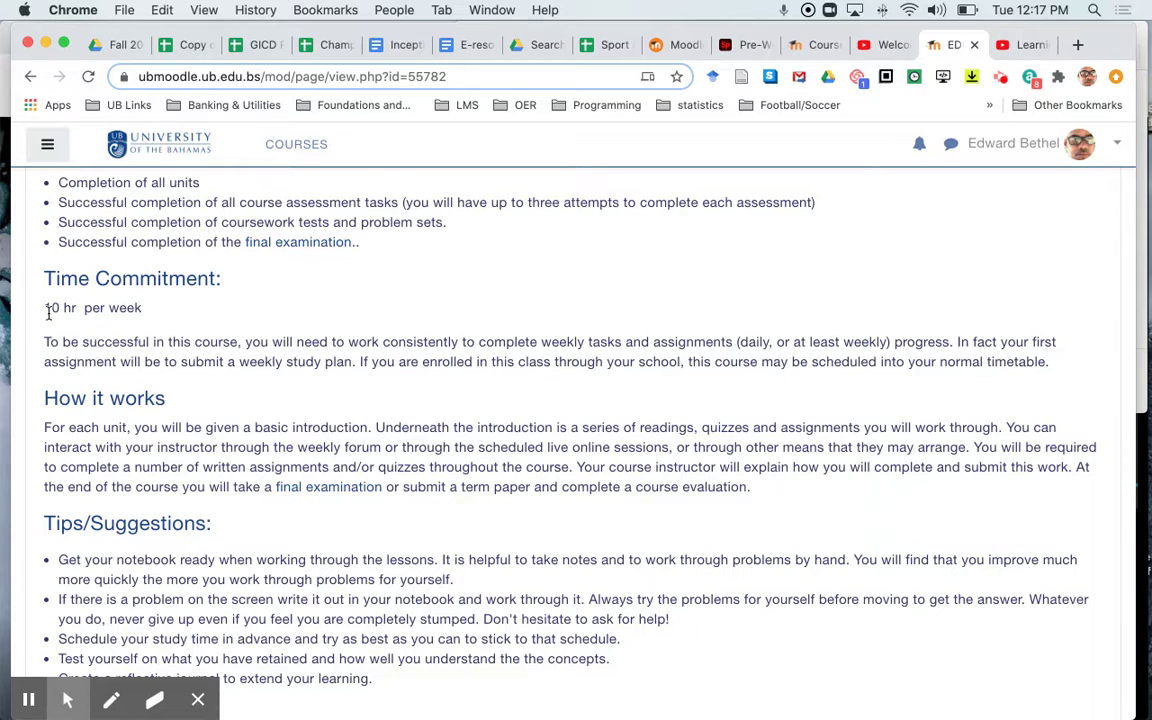
{"action": "scroll", "coordinate": [213, 410], "scroll_direction": "down", "scroll_amount": 4}
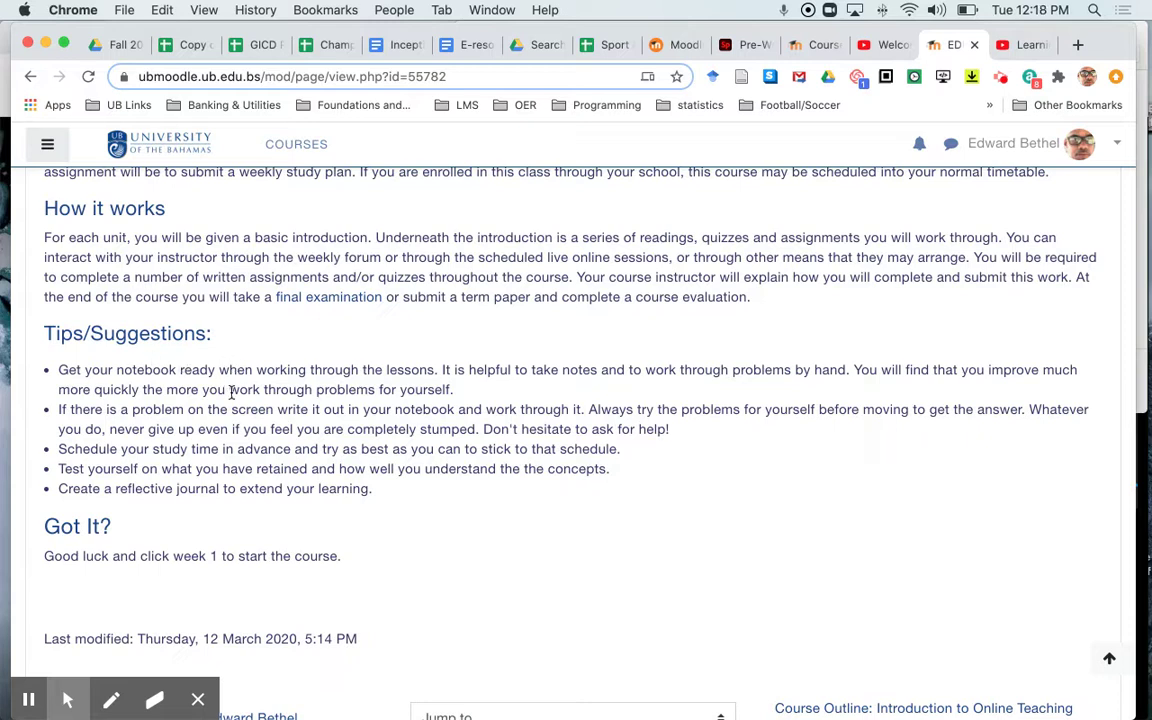
{"action": "scroll", "coordinate": [195, 440], "scroll_direction": "down", "scroll_amount": 3}
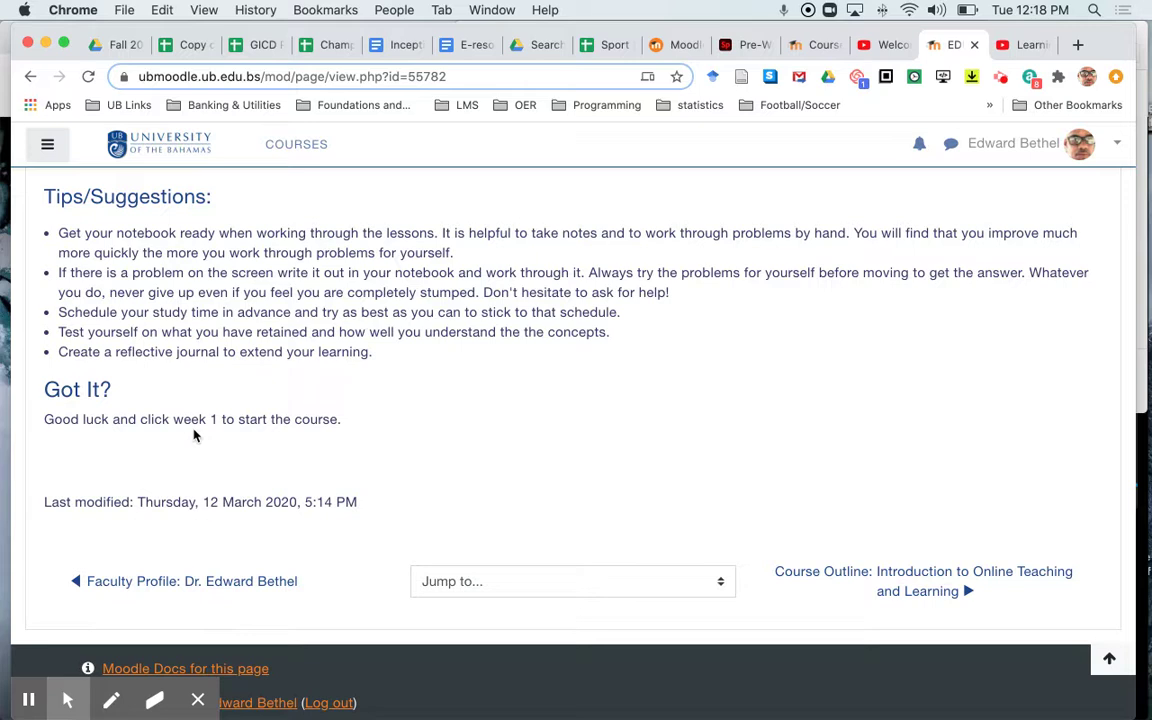
{"action": "scroll", "coordinate": [195, 435], "scroll_direction": "down", "scroll_amount": 3}
{"action": "scroll", "coordinate": [195, 435], "scroll_direction": "up", "scroll_amount": 5}
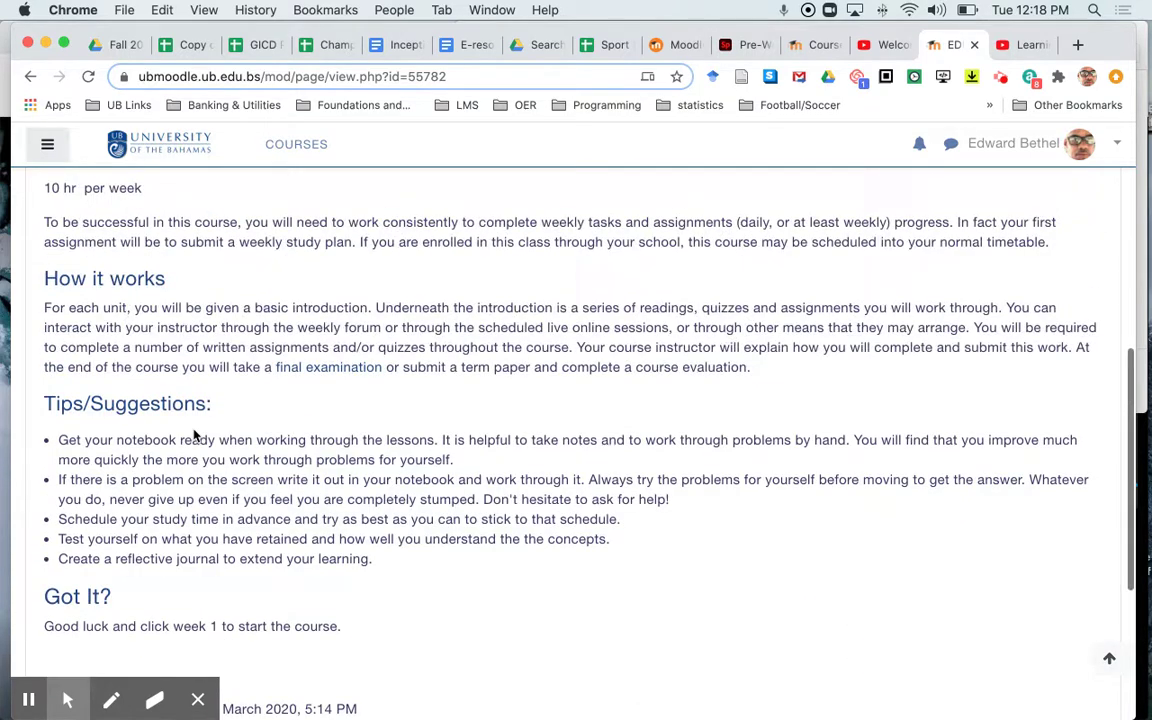
{"action": "scroll", "coordinate": [195, 435], "scroll_direction": "up", "scroll_amount": 5}
{"action": "scroll", "coordinate": [195, 435], "scroll_direction": "down", "scroll_amount": 5}
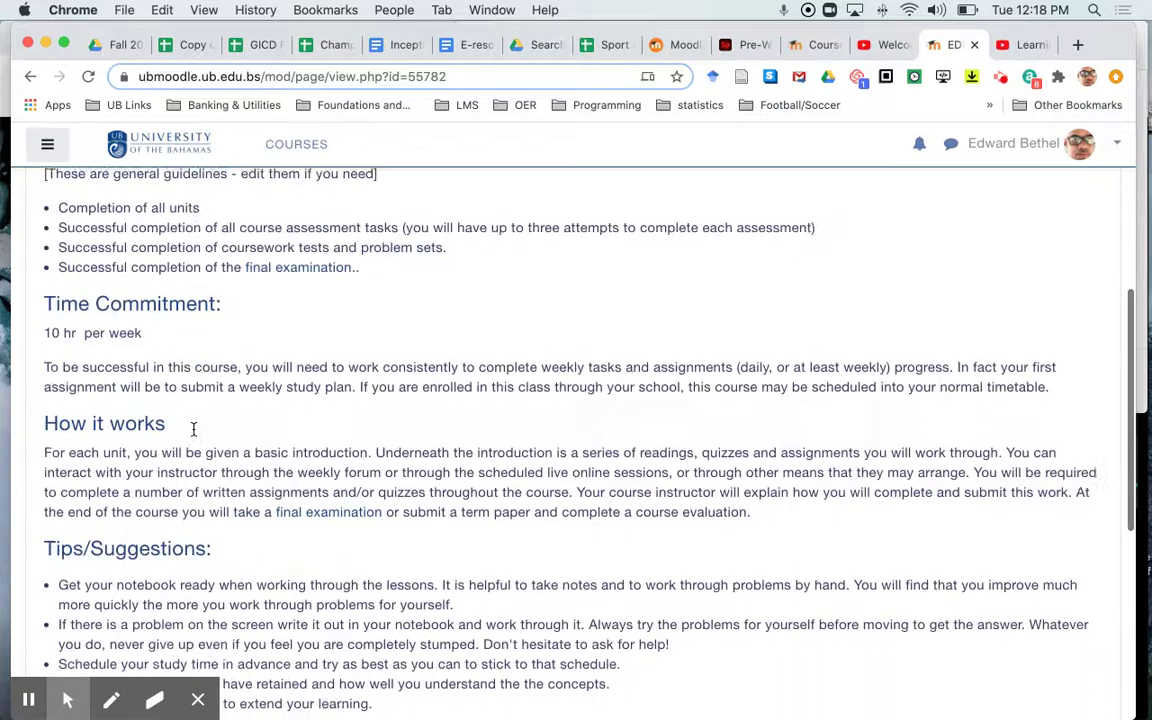
{"action": "scroll", "coordinate": [195, 430], "scroll_direction": "down", "scroll_amount": 5}
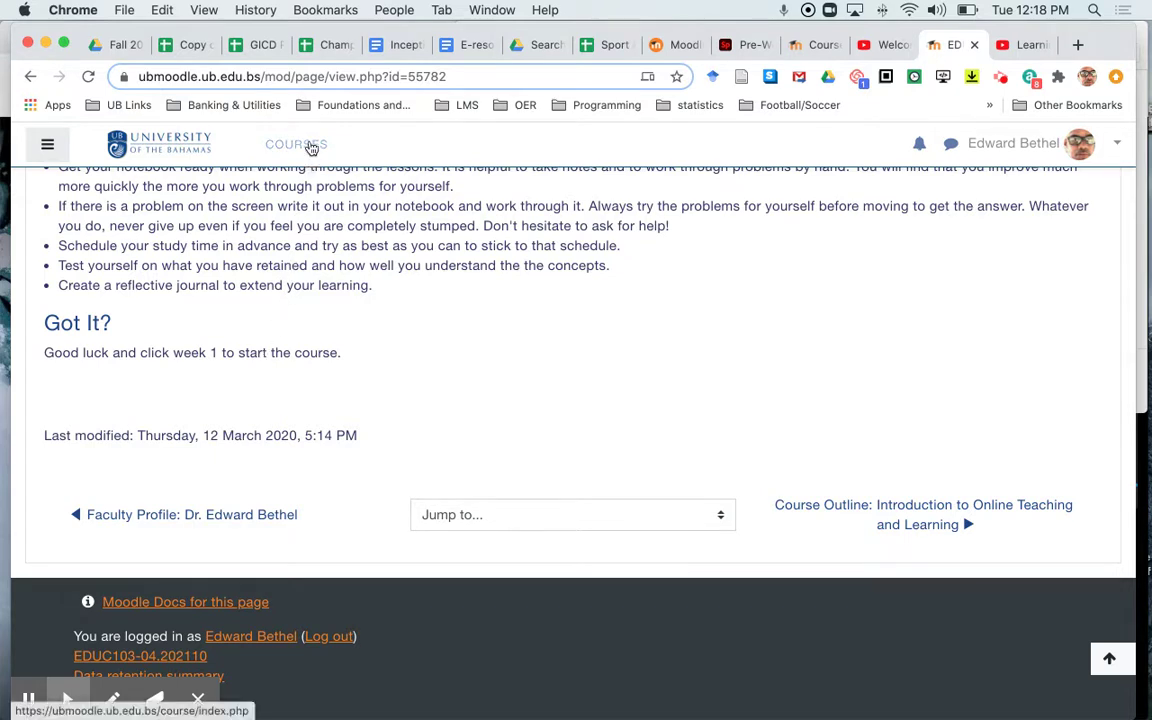
{"action": "scroll", "coordinate": [368, 278], "scroll_direction": "up", "scroll_amount": 10}
{"action": "scroll", "coordinate": [370, 278], "scroll_direction": "up", "scroll_amount": 2}
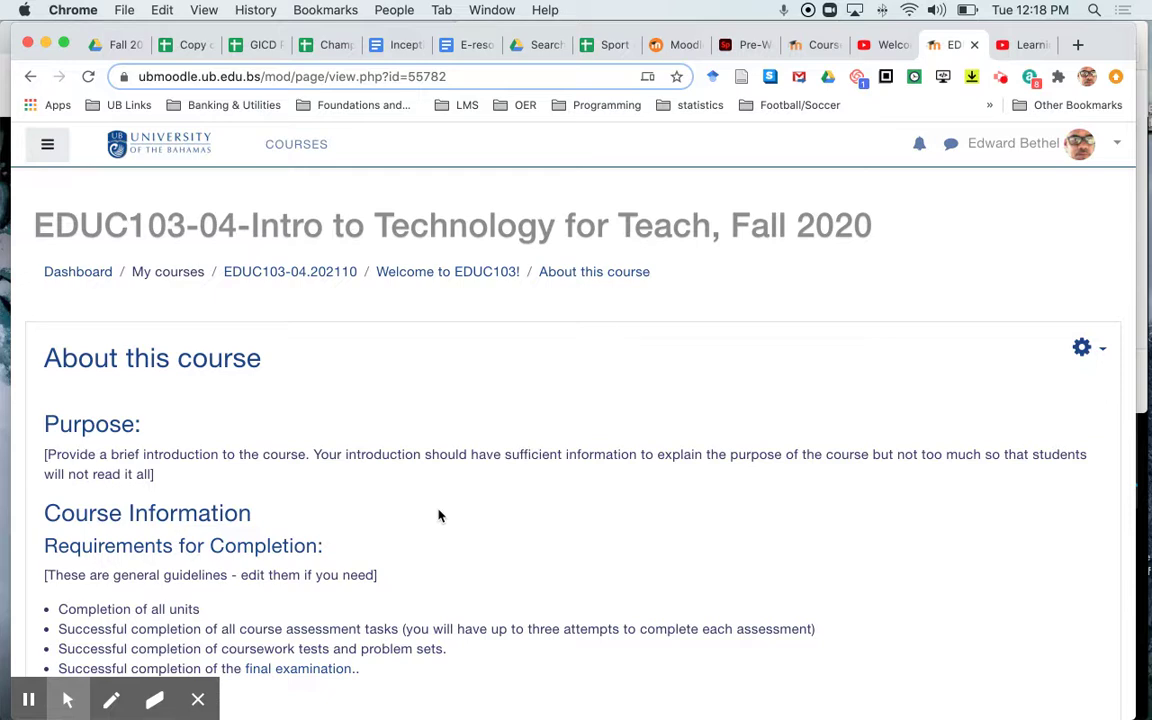
Step: Open the "About this course" page's settings for editing and review its description, page content and remaining setting groups
{"action": "scroll", "coordinate": [438, 515], "scroll_direction": "down", "scroll_amount": 2}
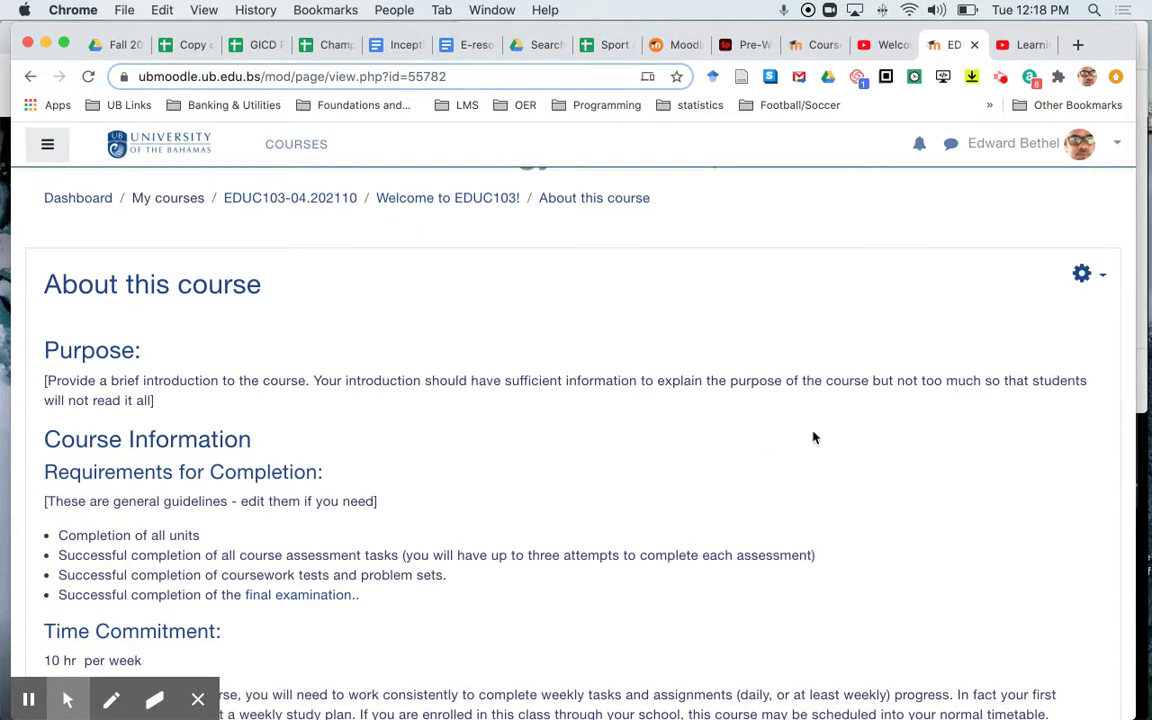
{"action": "left_click", "coordinate": [1088, 276]}
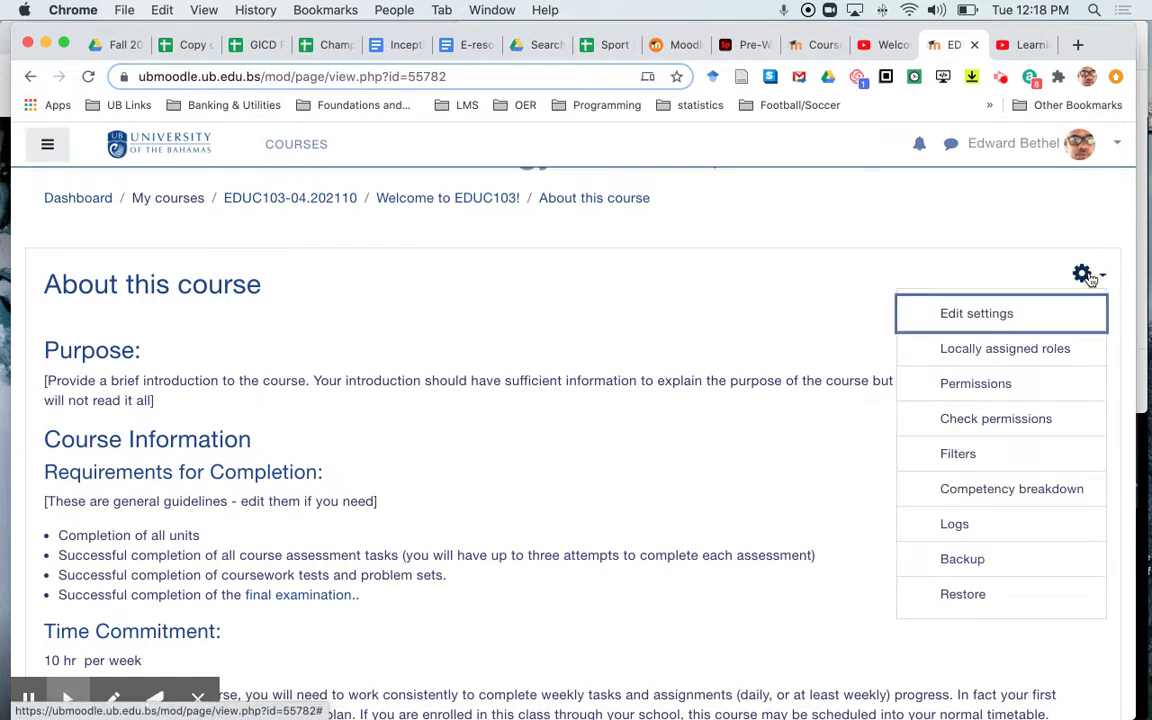
{"action": "left_click", "coordinate": [976, 314]}
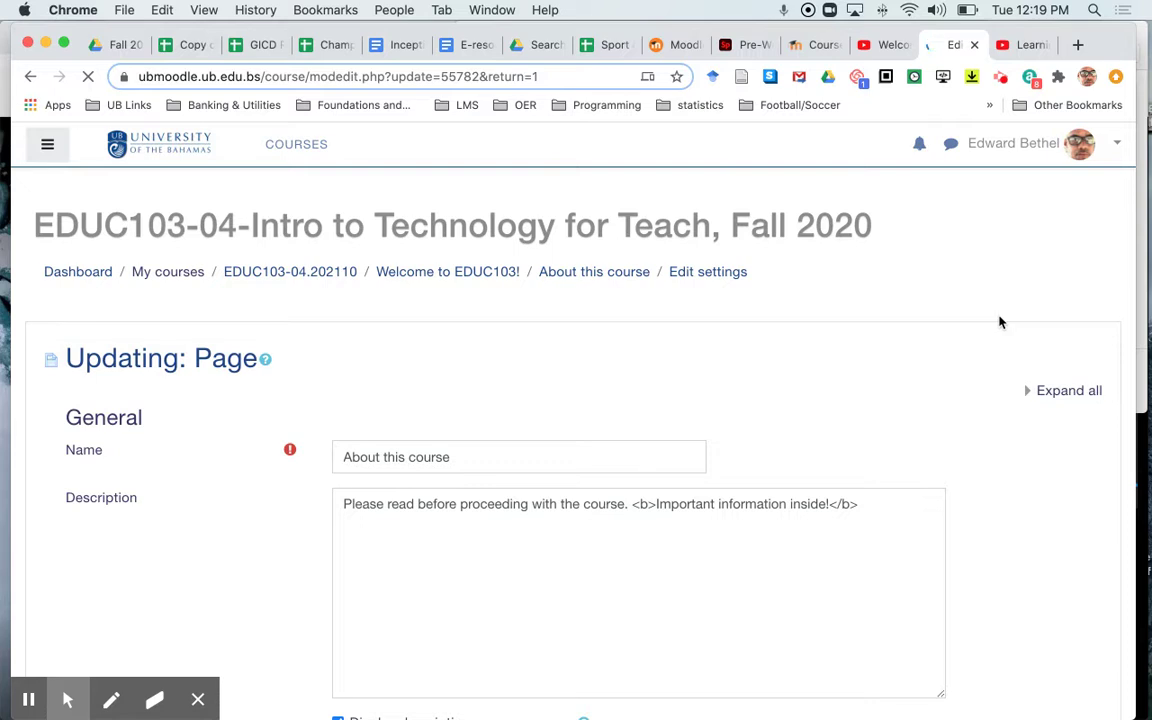
{"action": "scroll", "coordinate": [1000, 322], "scroll_direction": "down", "scroll_amount": 2}
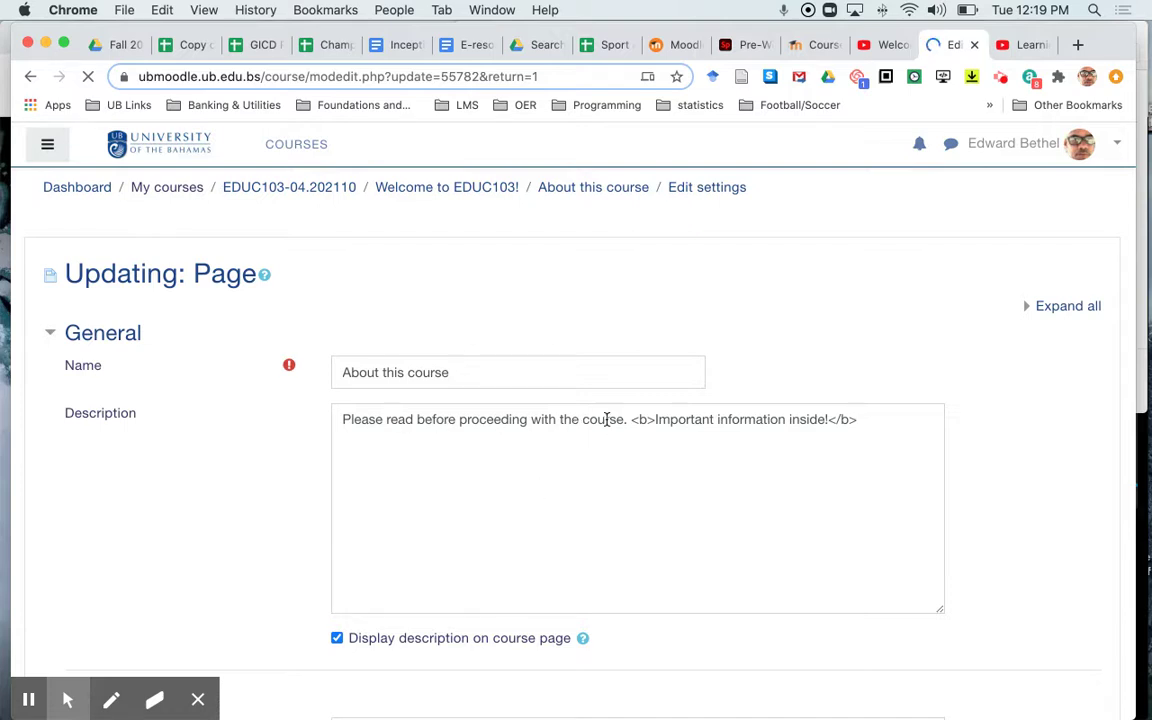
{"action": "scroll", "coordinate": [607, 419], "scroll_direction": "down", "scroll_amount": 5}
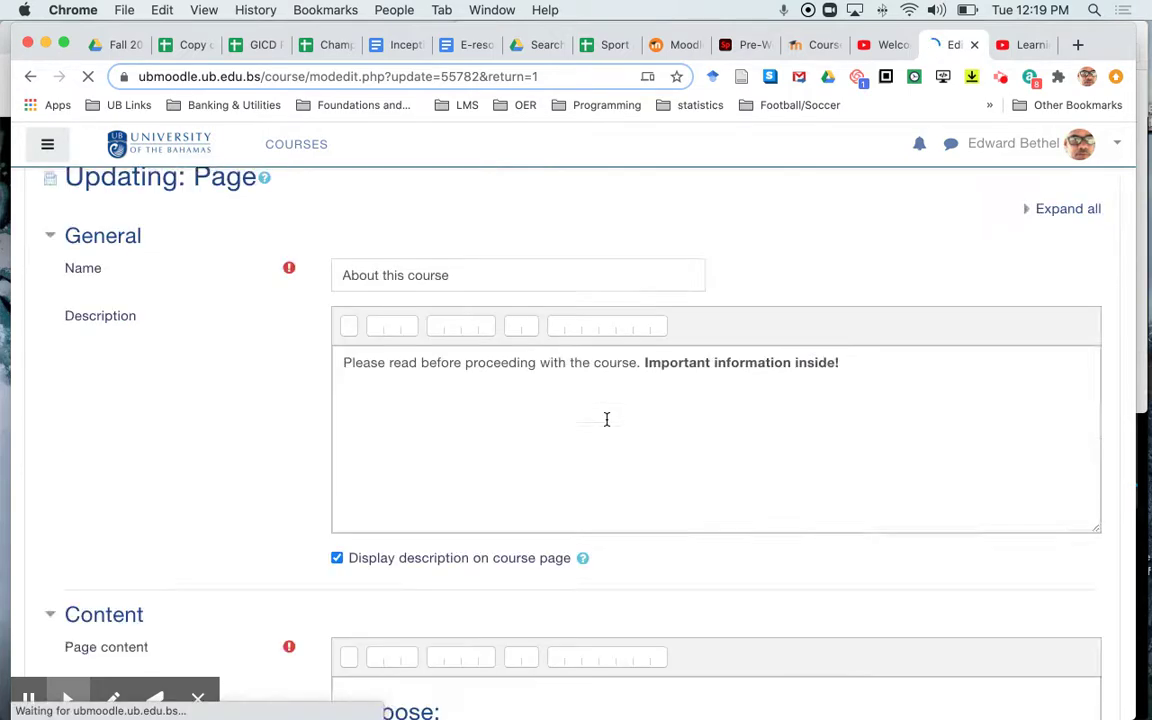
{"action": "scroll", "coordinate": [607, 426], "scroll_direction": "down", "scroll_amount": 2}
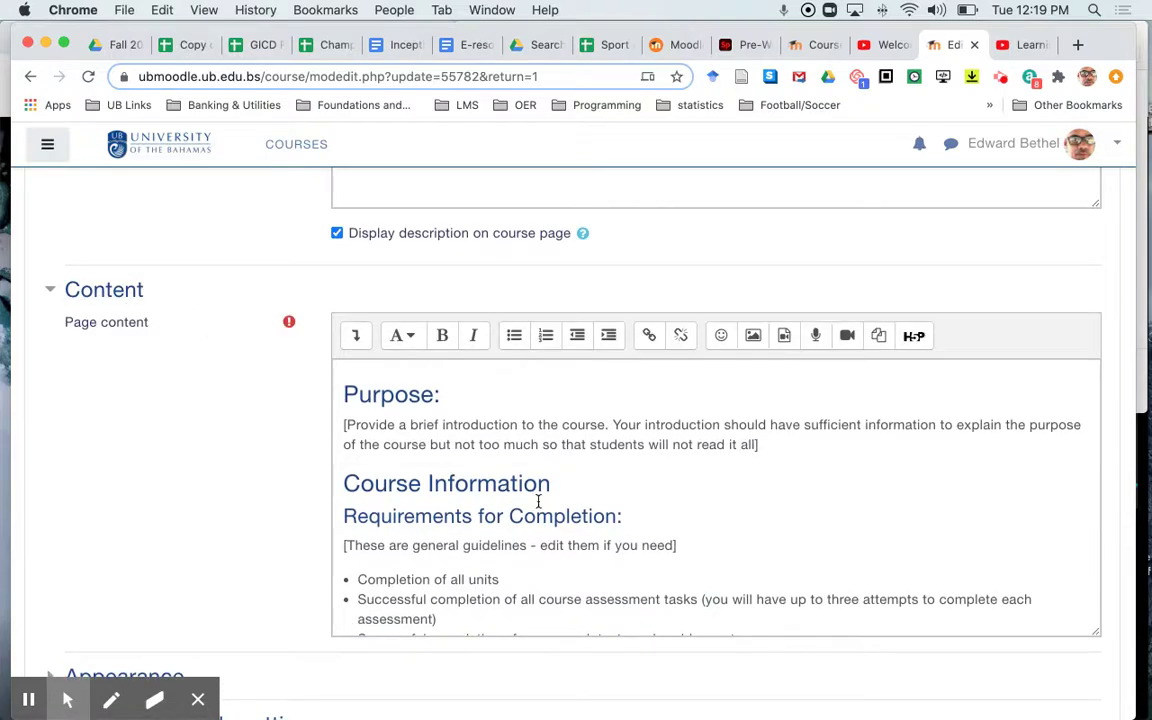
{"action": "scroll", "coordinate": [538, 501], "scroll_direction": "down", "scroll_amount": 10}
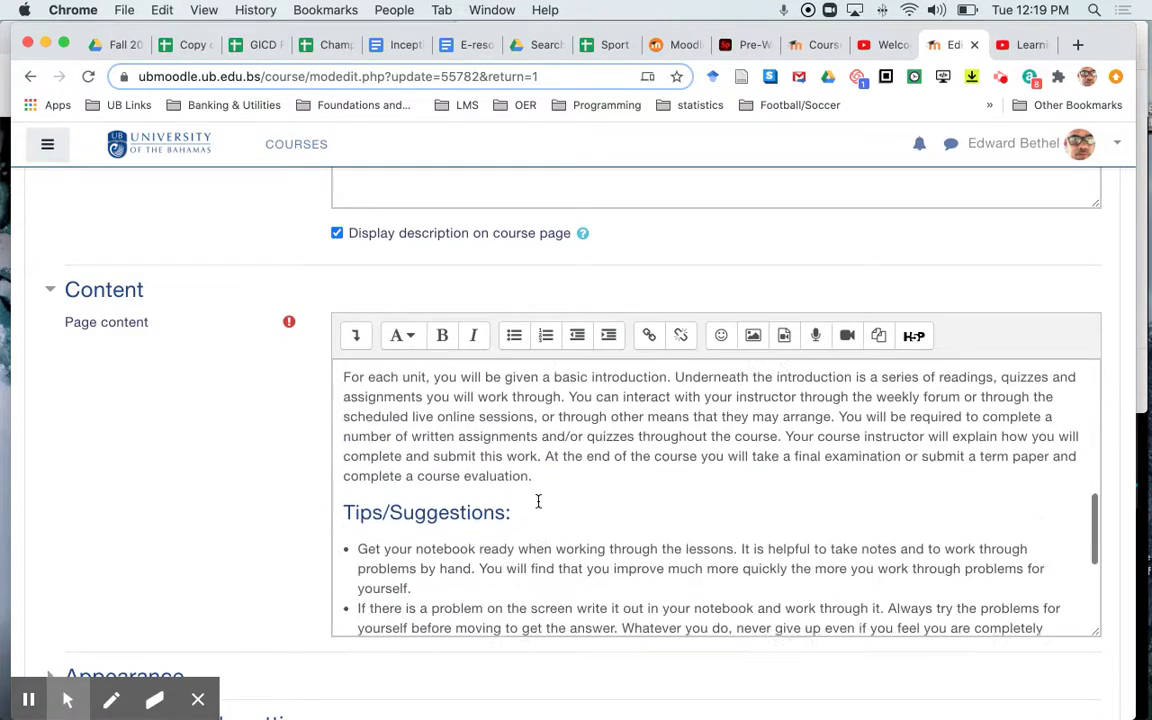
{"action": "scroll", "coordinate": [538, 501], "scroll_direction": "down", "scroll_amount": 5}
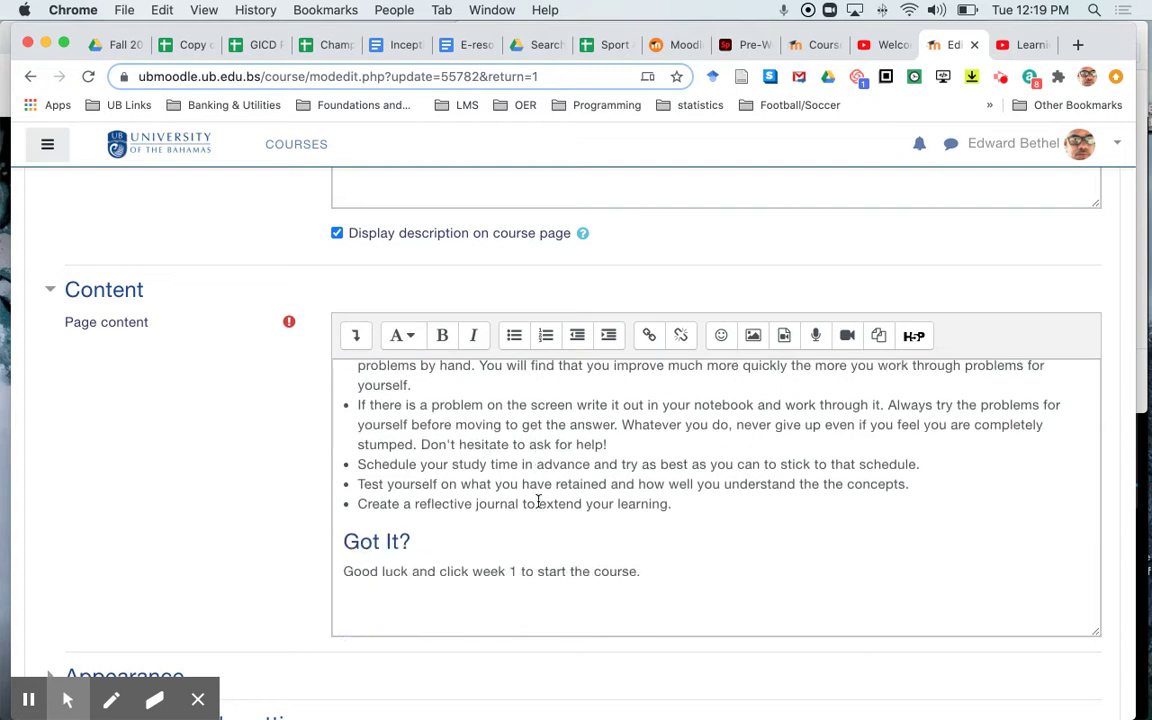
{"action": "scroll", "coordinate": [646, 505], "scroll_direction": "down", "scroll_amount": 5}
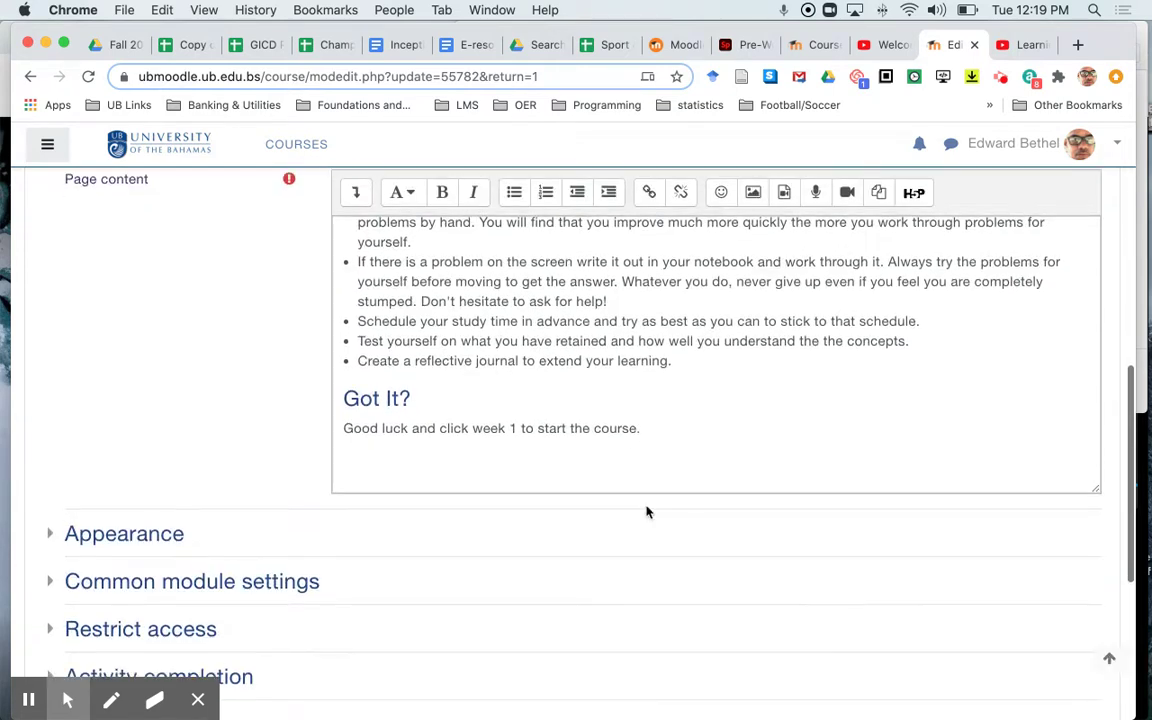
{"action": "scroll", "coordinate": [646, 512], "scroll_direction": "down", "scroll_amount": 5}
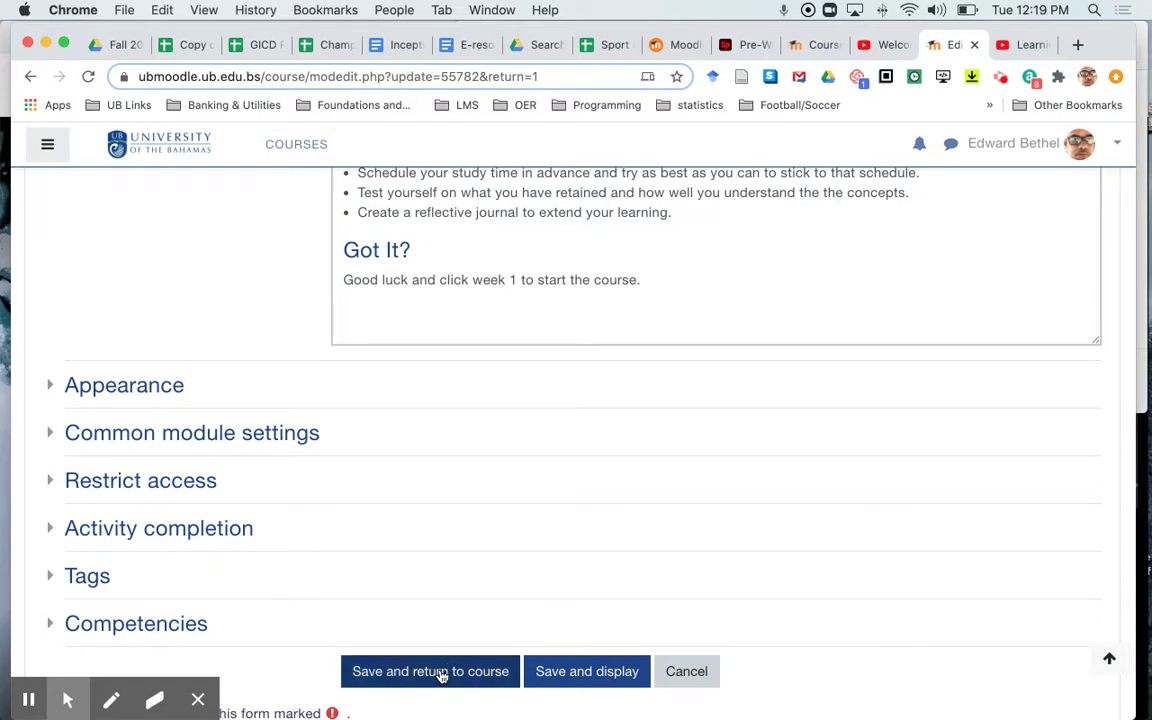
Step: Save the "About this course" page, display it and look over the displayed content
{"action": "left_click", "coordinate": [604, 677]}
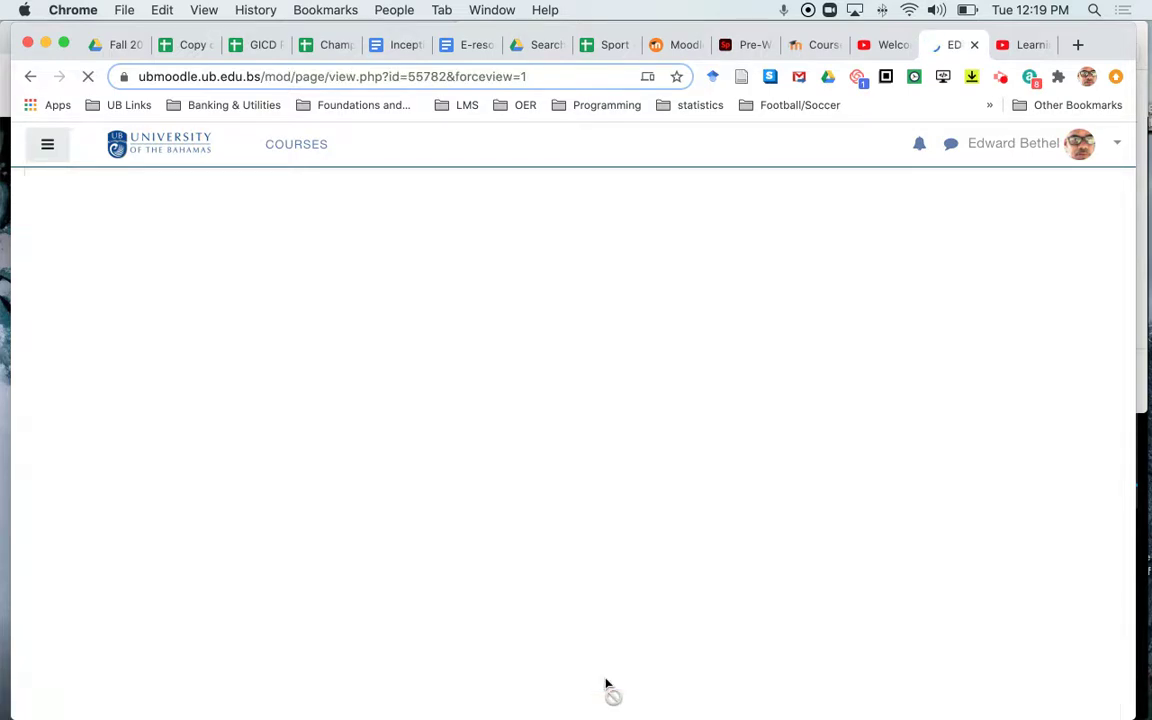
{"action": "scroll", "coordinate": [605, 685], "scroll_direction": "down", "scroll_amount": 10}
{"action": "scroll", "coordinate": [605, 685], "scroll_direction": "down", "scroll_amount": 5}
{"action": "scroll", "coordinate": [607, 689], "scroll_direction": "up", "scroll_amount": 15}
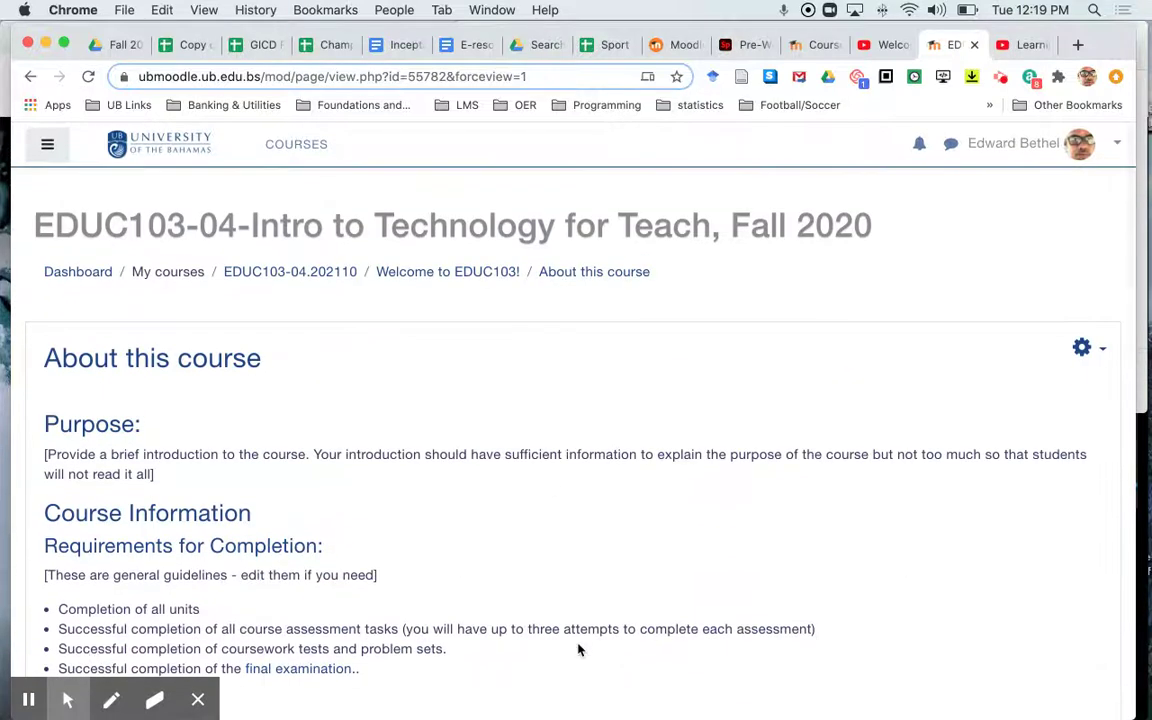
Step: Go back to the "About this course" editing form, save it with a return to the course, and look over the welcome section's resources
{"action": "left_click", "coordinate": [31, 77]}
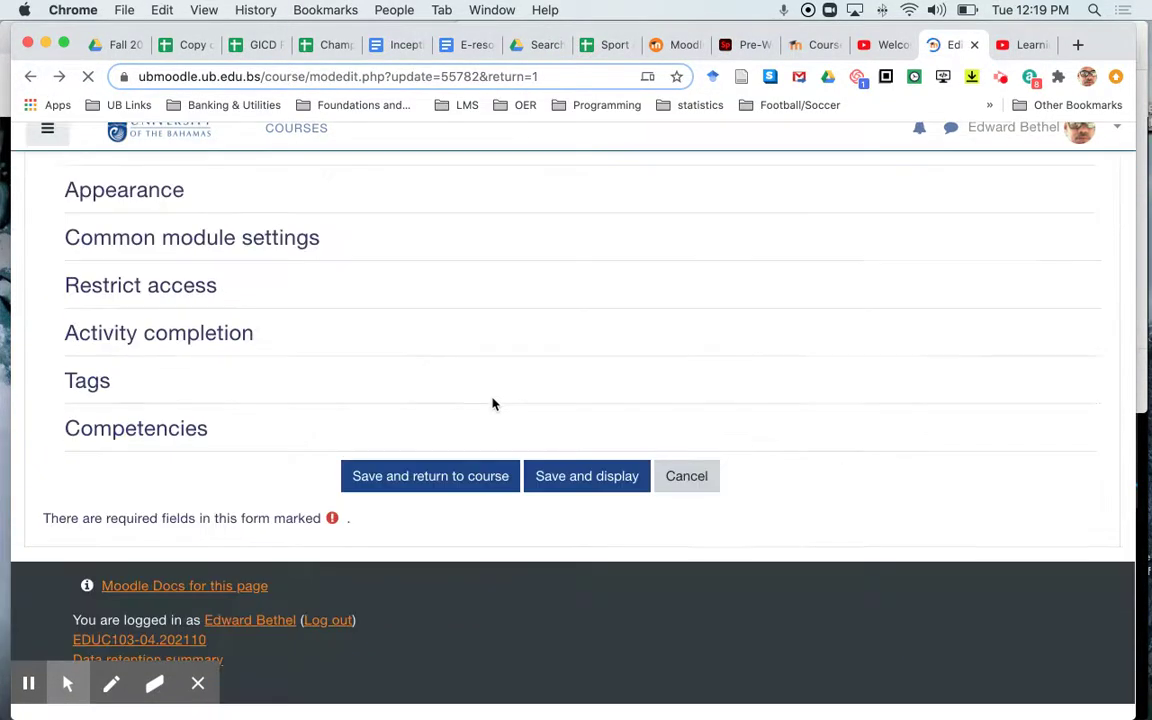
{"action": "left_click", "coordinate": [430, 505]}
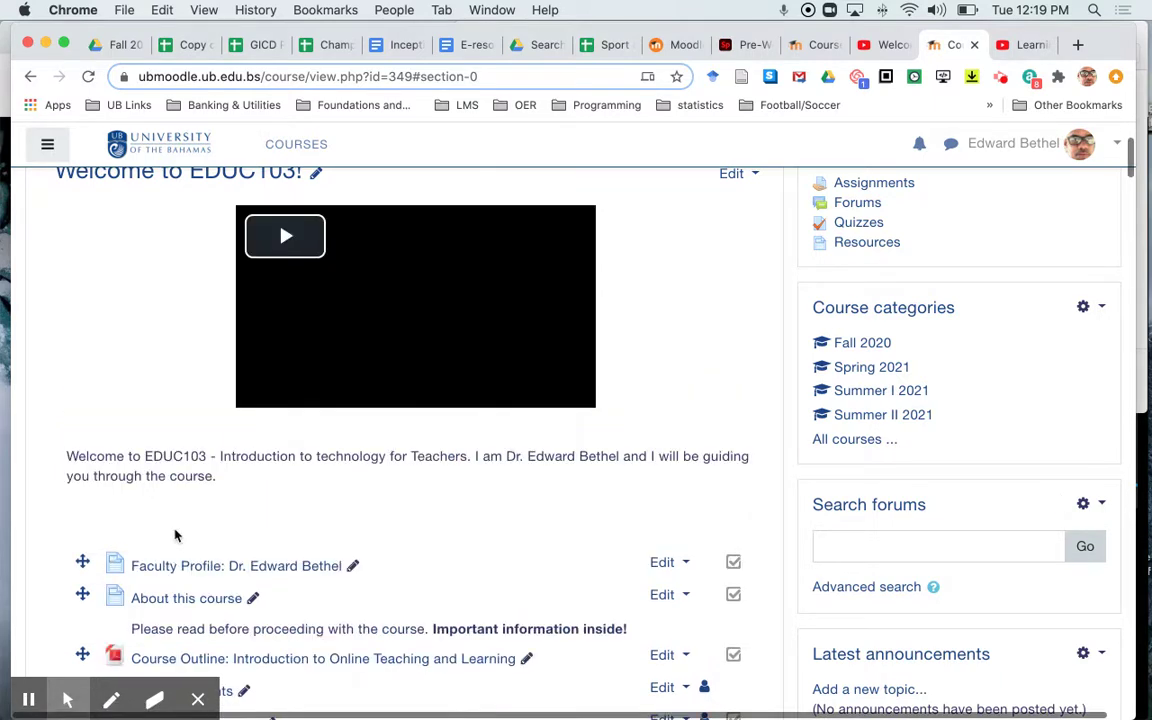
{"action": "scroll", "coordinate": [430, 600], "scroll_direction": "down", "scroll_amount": 1}
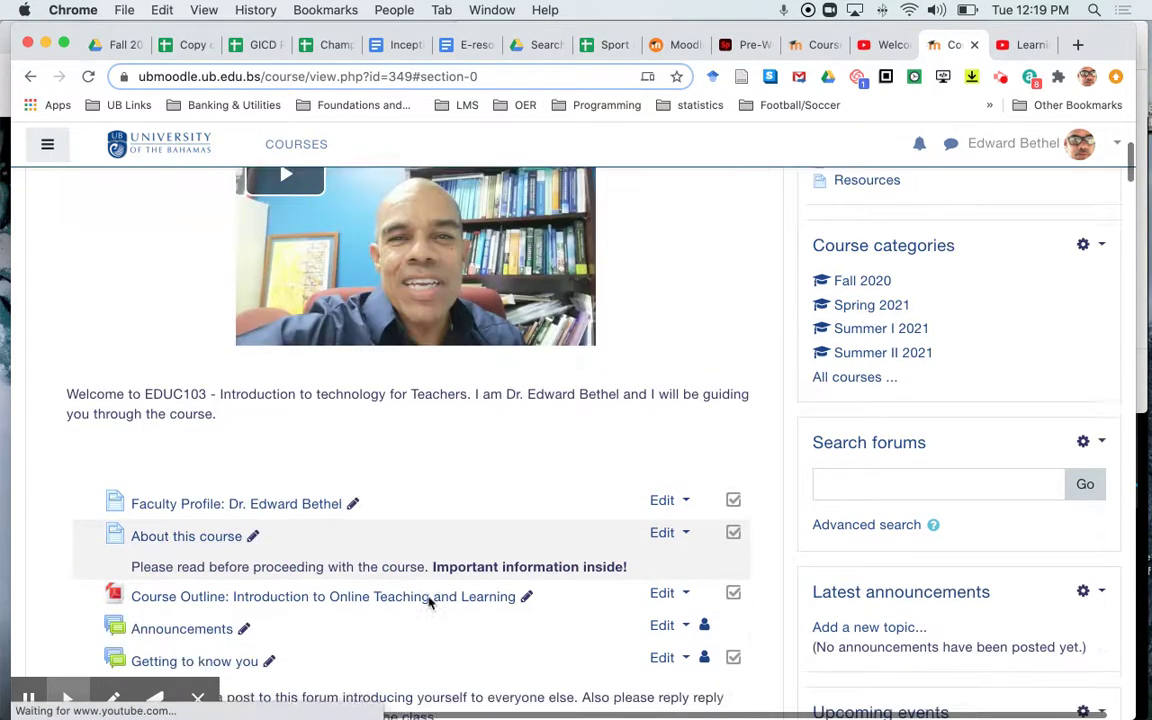
{"action": "scroll", "coordinate": [430, 600], "scroll_direction": "down", "scroll_amount": 3}
{"action": "scroll", "coordinate": [430, 603], "scroll_direction": "down", "scroll_amount": 3}
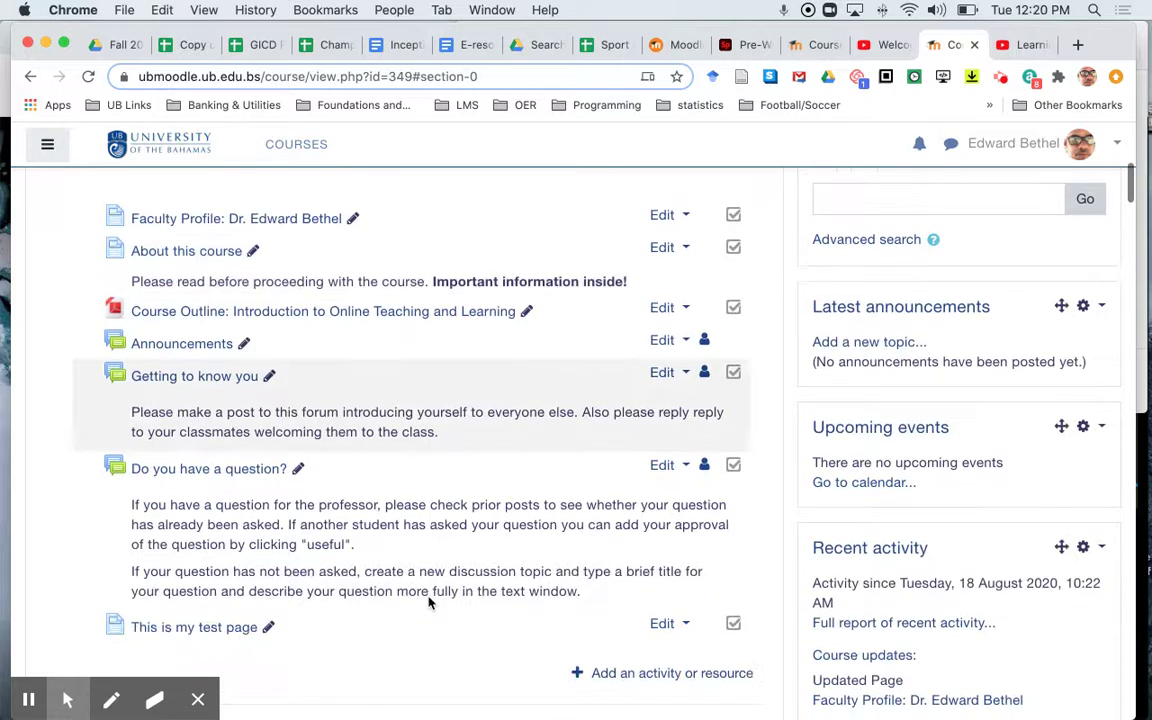